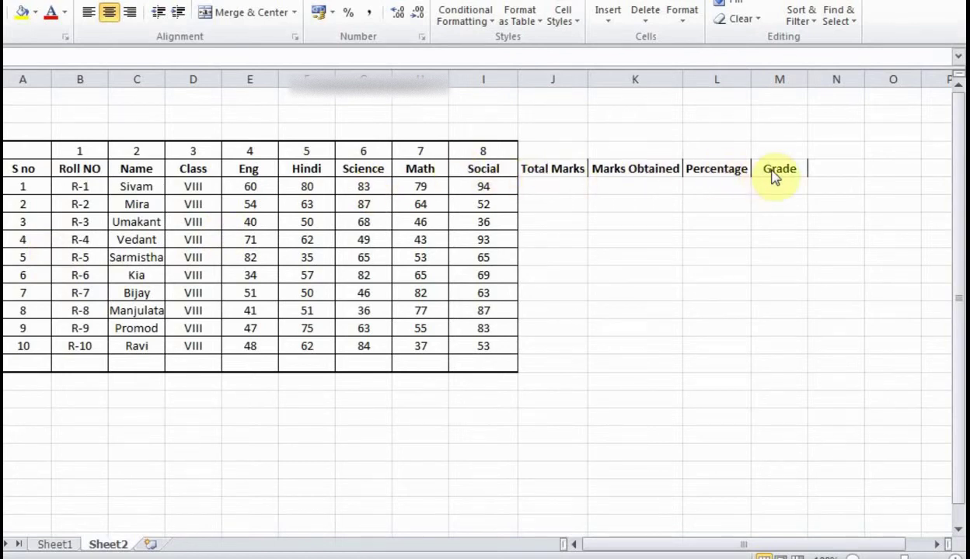
# - Apply a thick box border around the whole marks table, A4:M16
pyautogui.click(19, 150)
pyautogui.moveTo(26, 147); pyautogui.dragTo(771, 359)
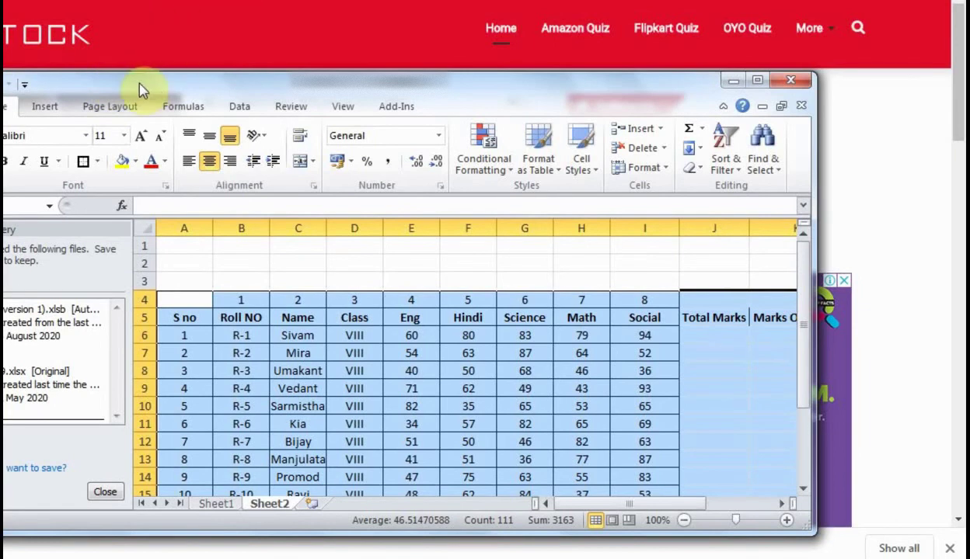
pyautogui.moveTo(136, 81); pyautogui.dragTo(248, 60)
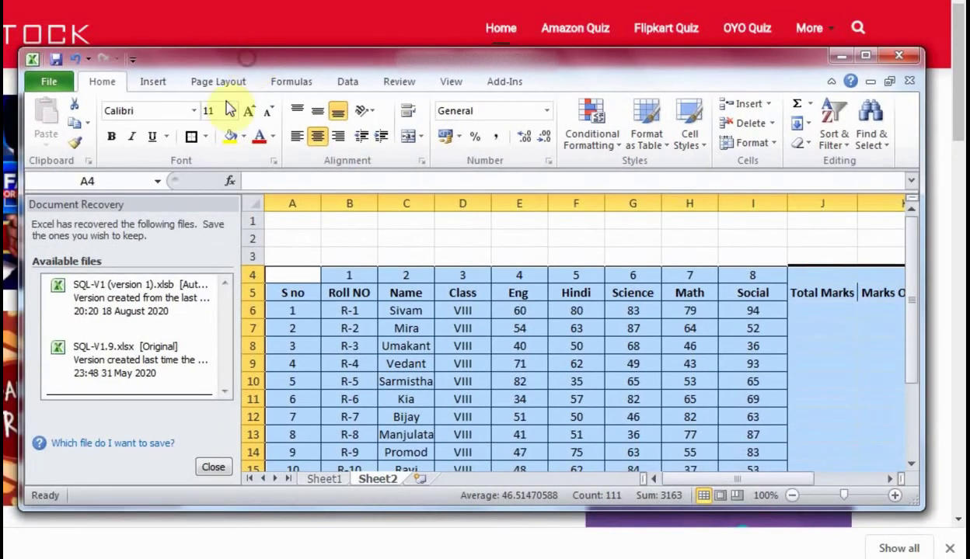
pyautogui.click(206, 138)
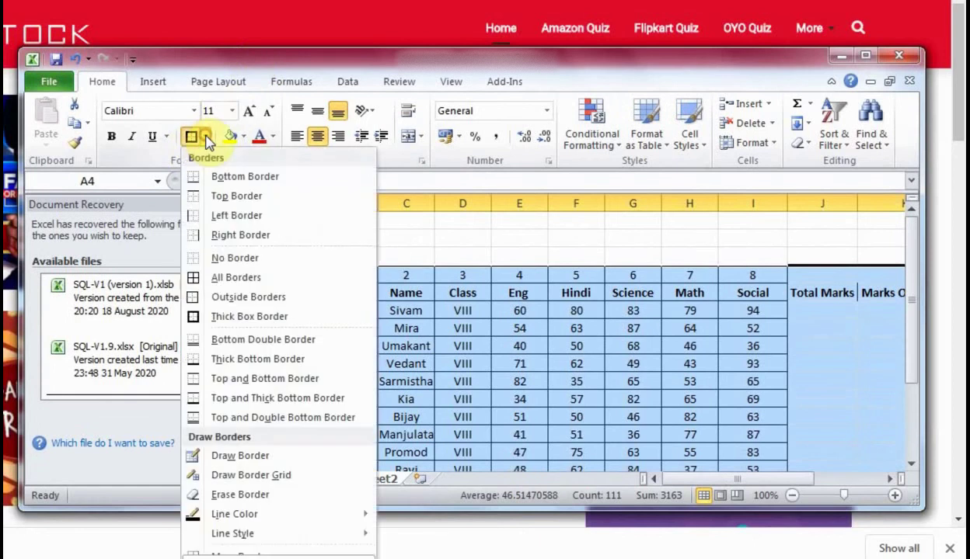
pyautogui.click(222, 317)
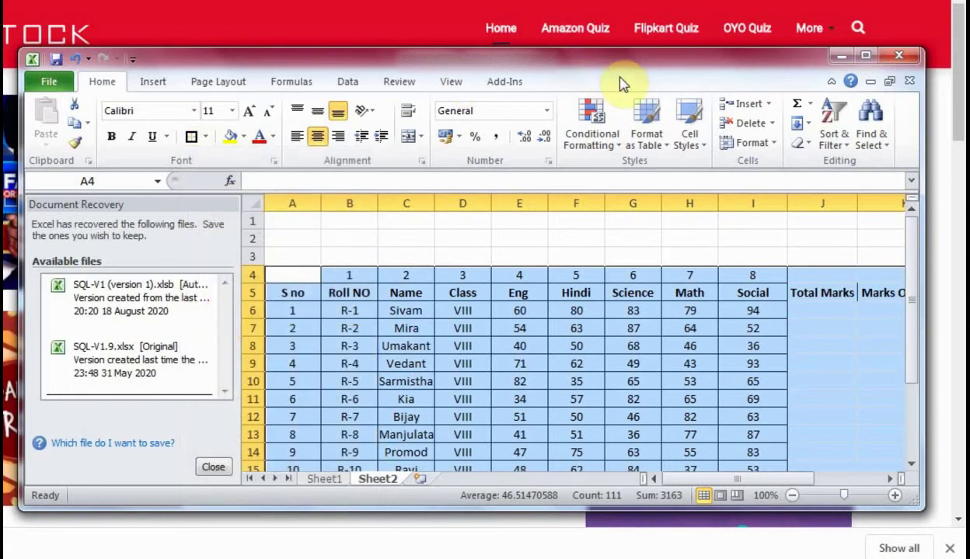
pyautogui.click(868, 60)
pyautogui.click(572, 253)
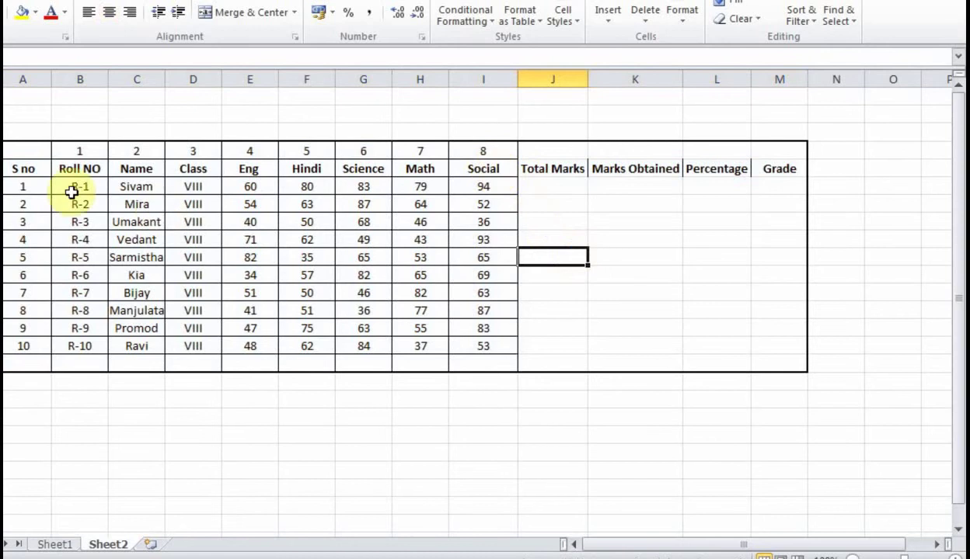
# - Apply All Borders to the whole marks table, A4:M16, including the four new result columns
pyautogui.click(17, 148)
pyautogui.moveTo(17, 148); pyautogui.dragTo(774, 364)
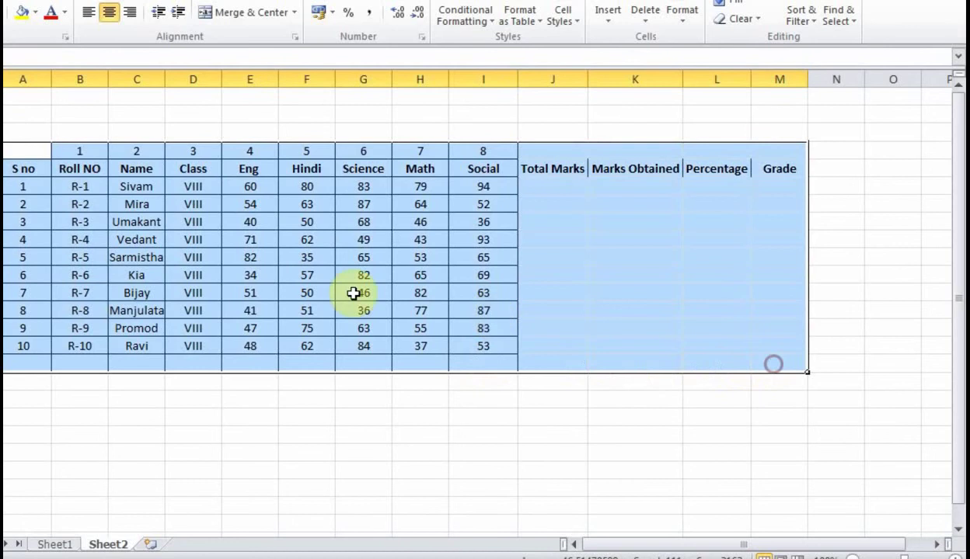
pyautogui.click(5, 15)
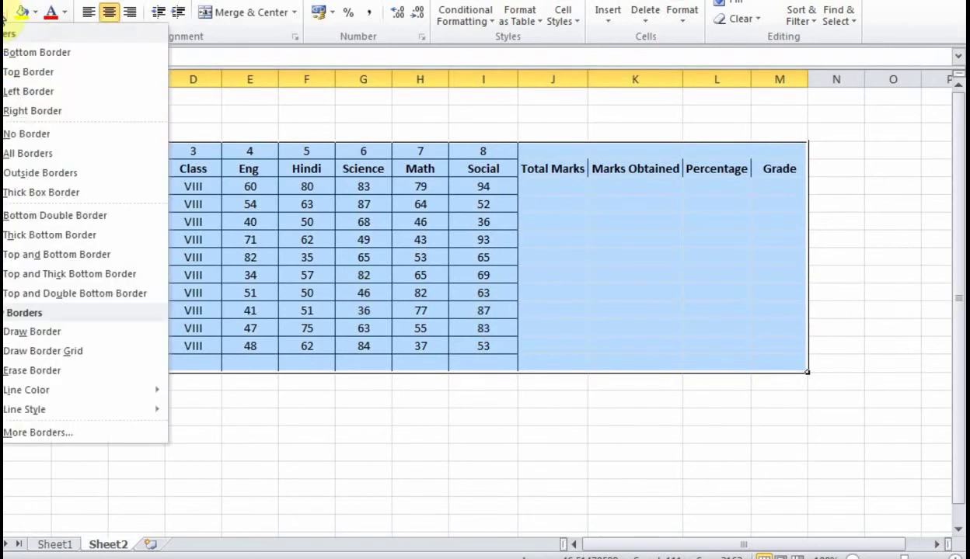
pyautogui.click(11, 154)
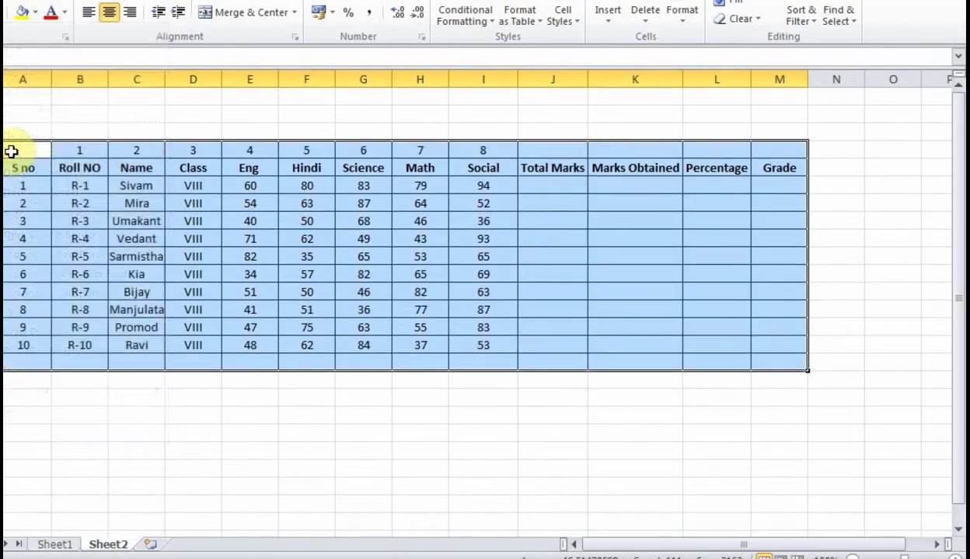
pyautogui.click(546, 270)
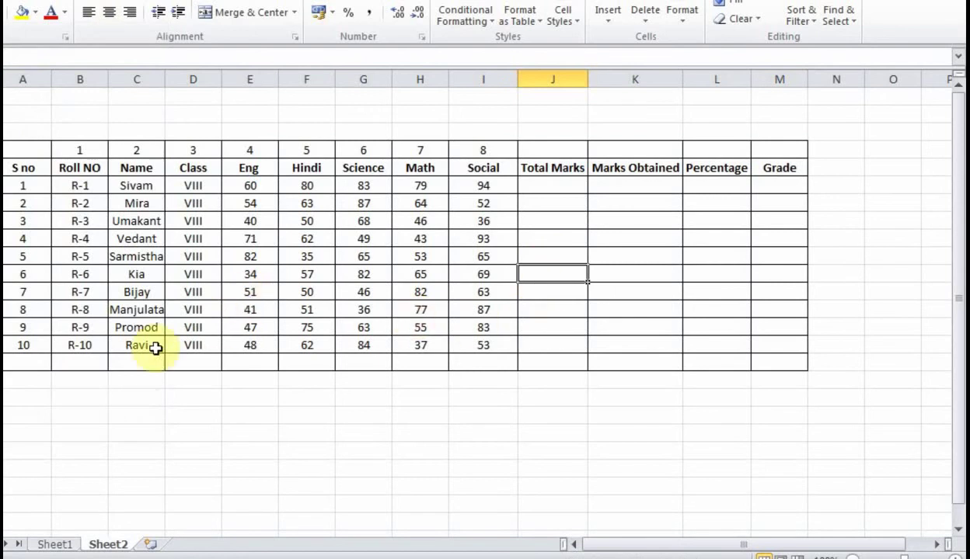
# - Outline the gridded marks table, A4:M16, with a thick box border
pyautogui.moveTo(11, 150); pyautogui.dragTo(776, 360)
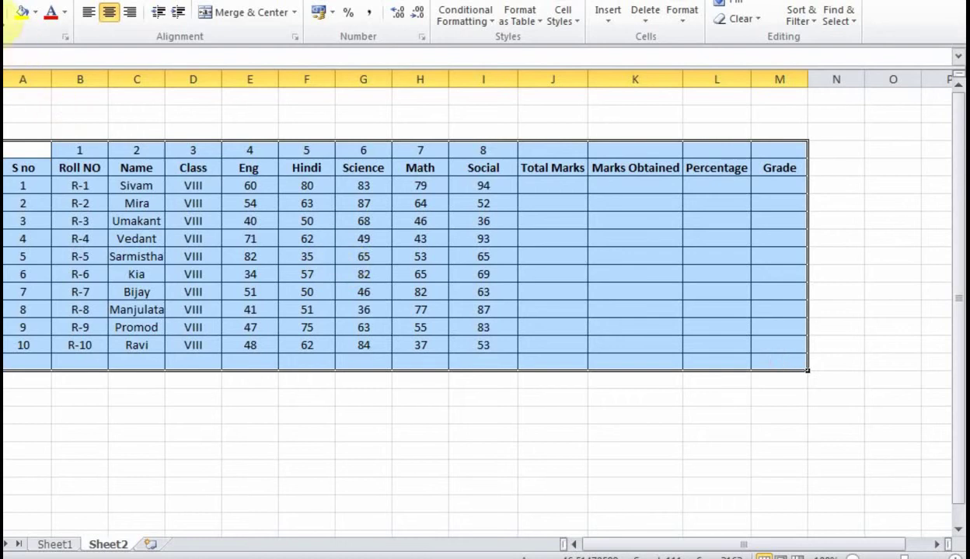
pyautogui.click(7, 11)
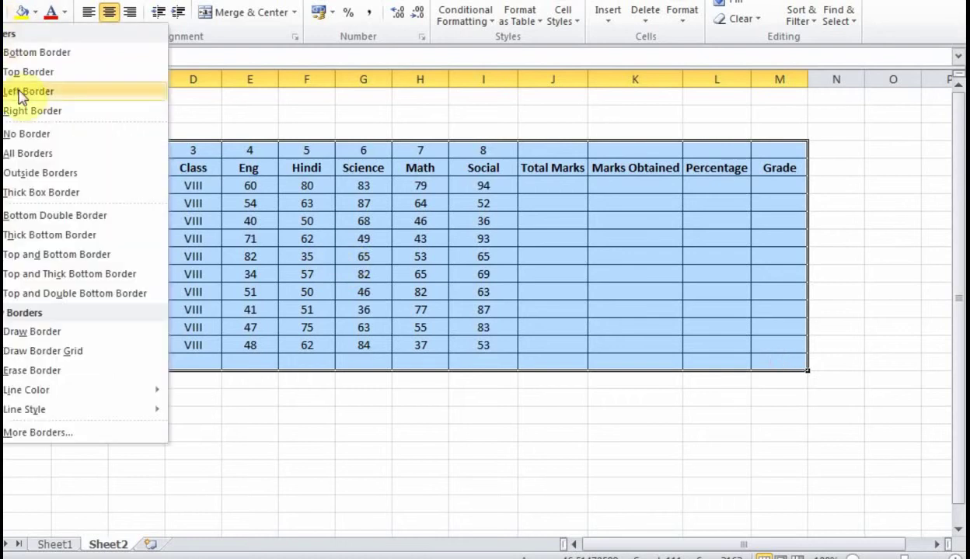
pyautogui.click(48, 192)
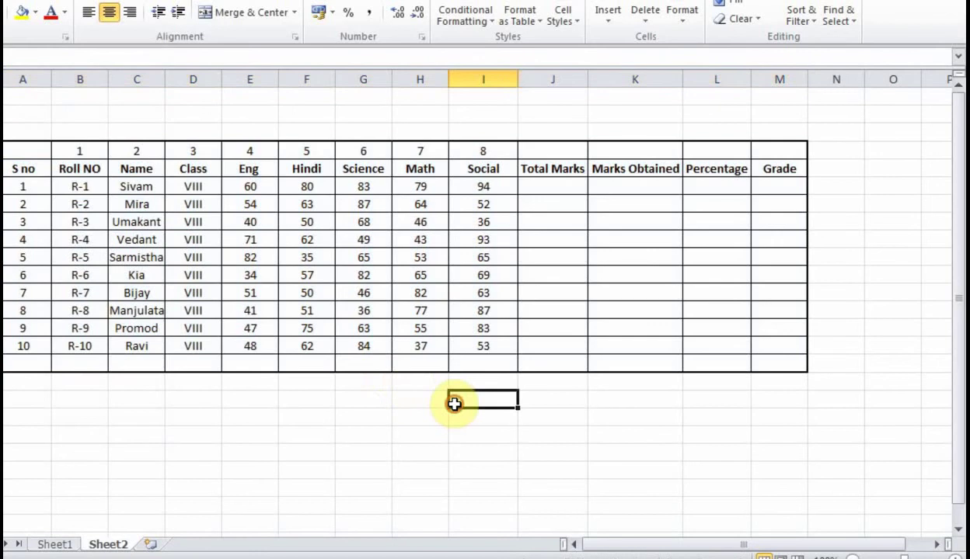
pyautogui.click(454, 401)
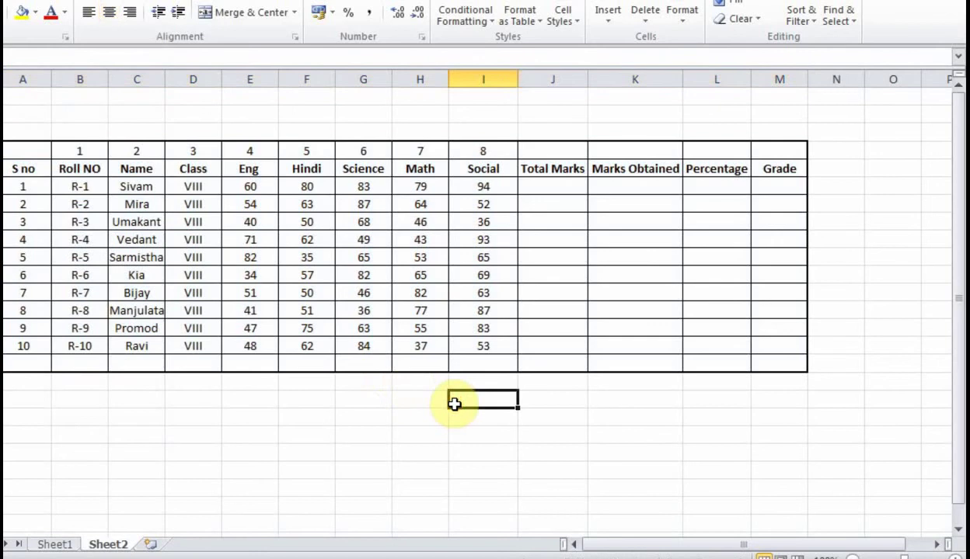
# - Enter 500 as the first student's Total Marks in J6 and fill it down to J15 for all ten students
pyautogui.click(547, 185)
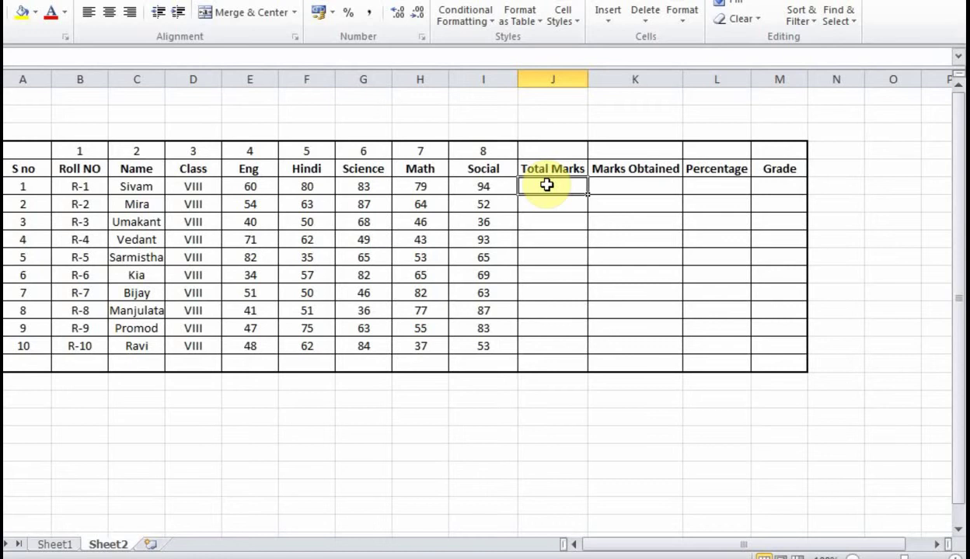
pyautogui.doubleClick(547, 185)
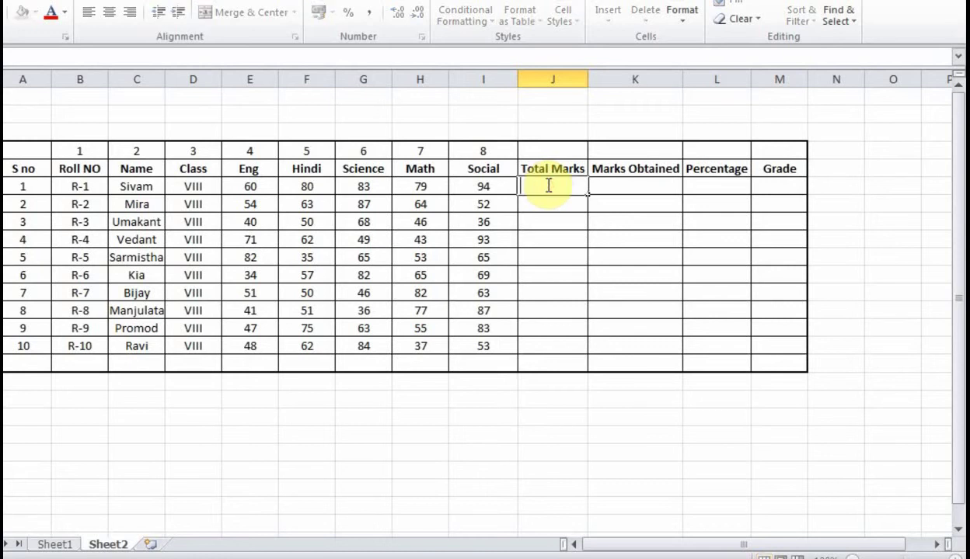
pyautogui.write('500')
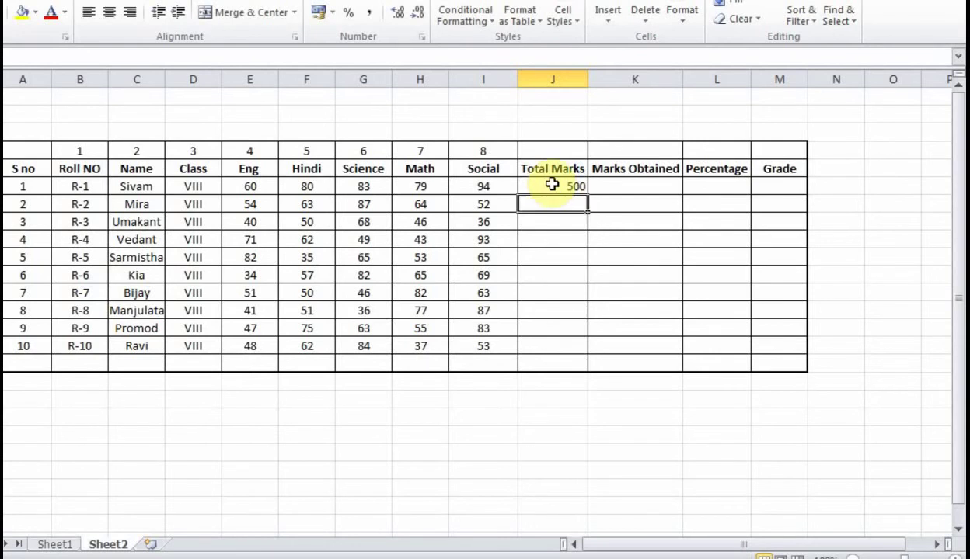
pyautogui.click(553, 185)
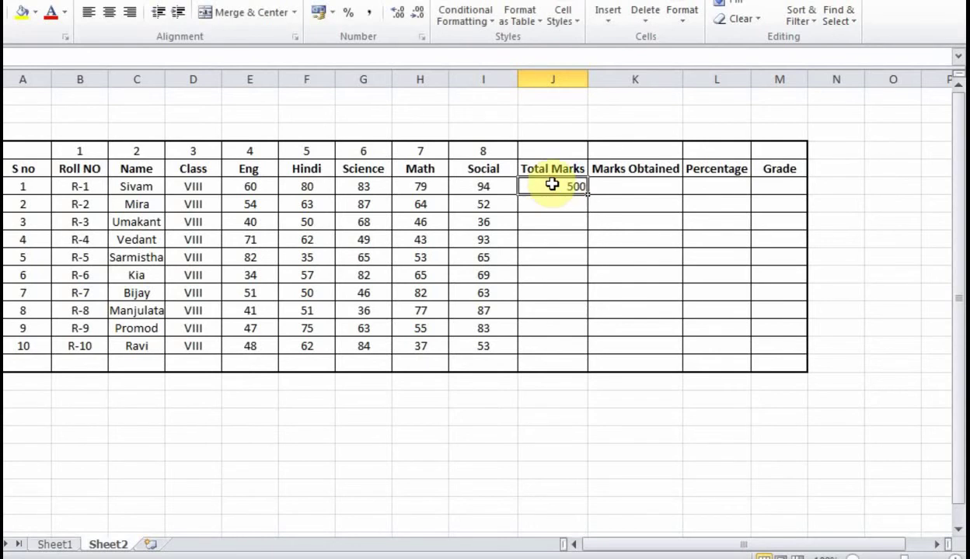
pyautogui.moveTo(588, 195); pyautogui.dragTo(581, 349)
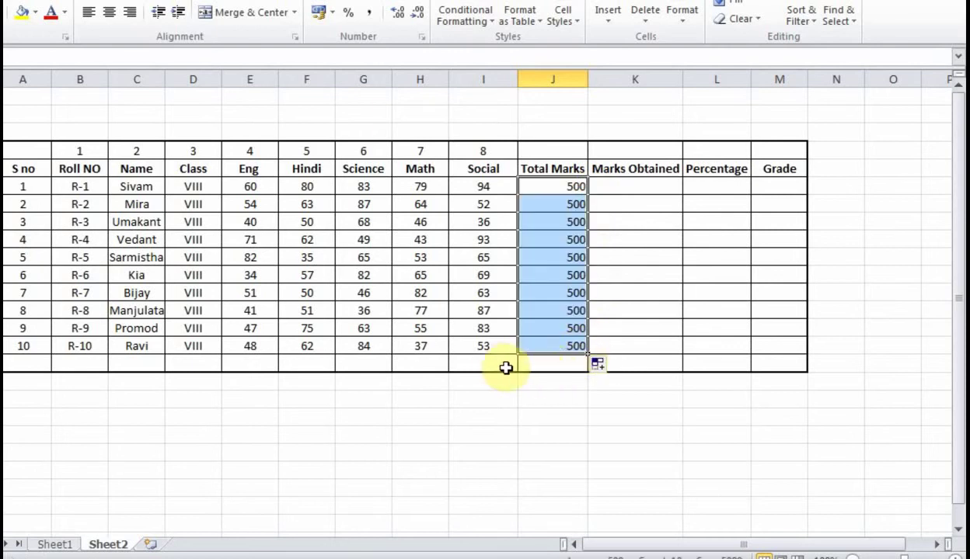
pyautogui.click(499, 364)
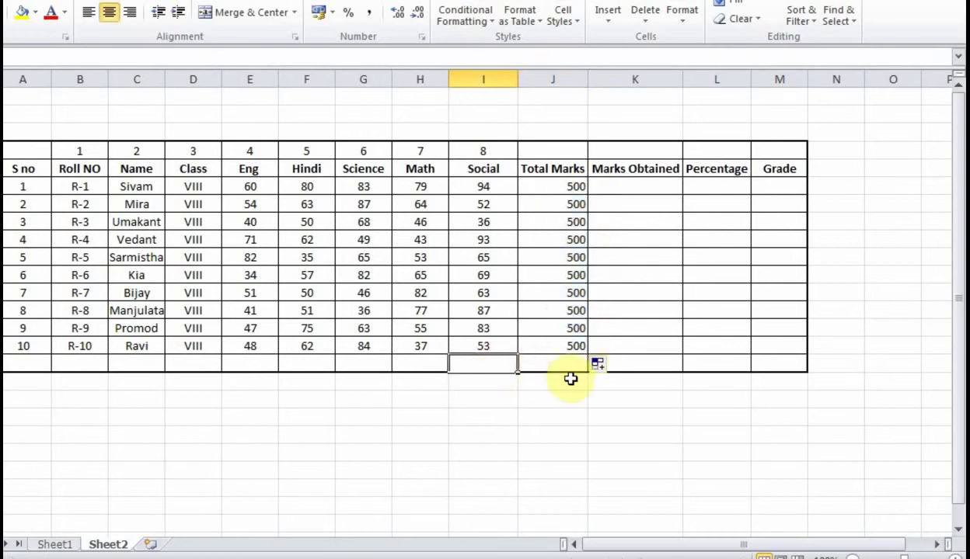
pyautogui.click(402, 451)
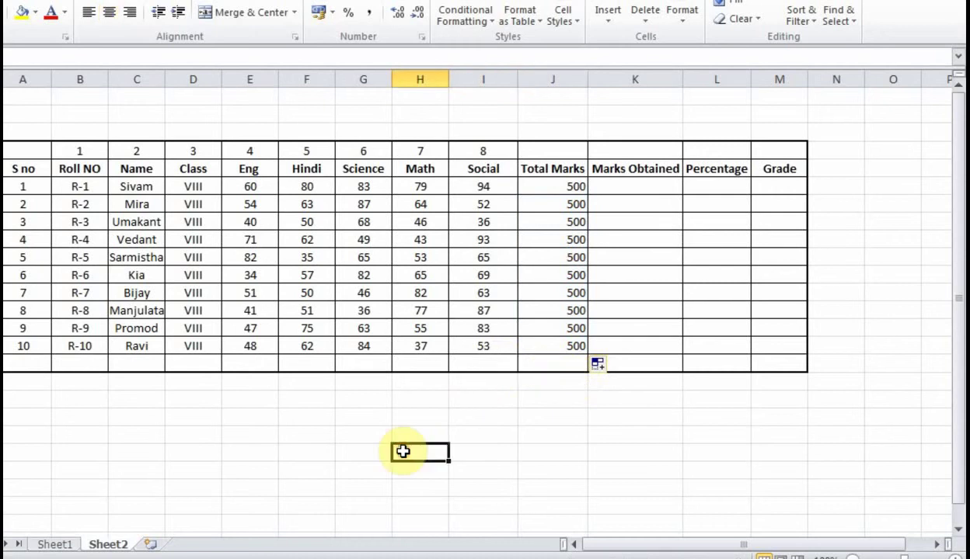
# - Examine the first student's five subject marks, Eng to Social, in E6:I6
pyautogui.click(635, 188)
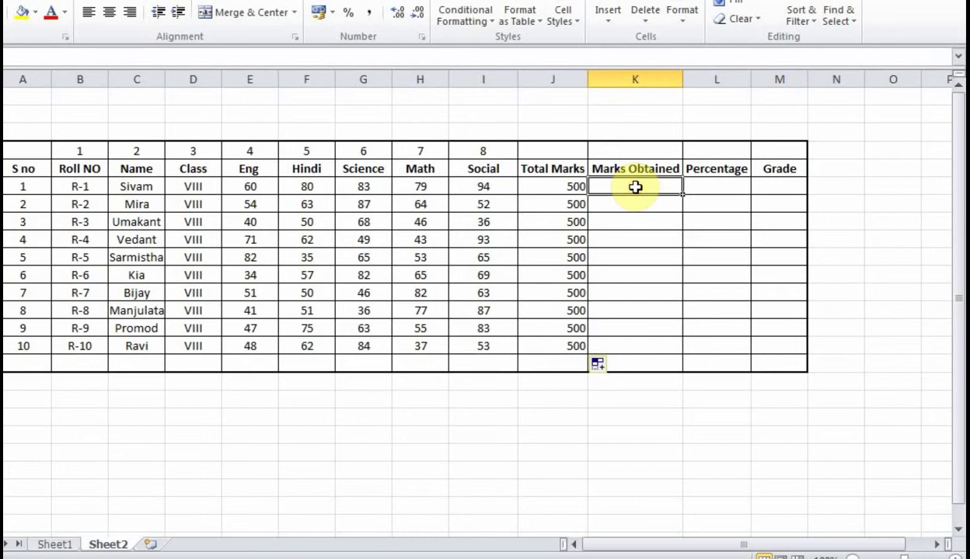
pyautogui.click(247, 187)
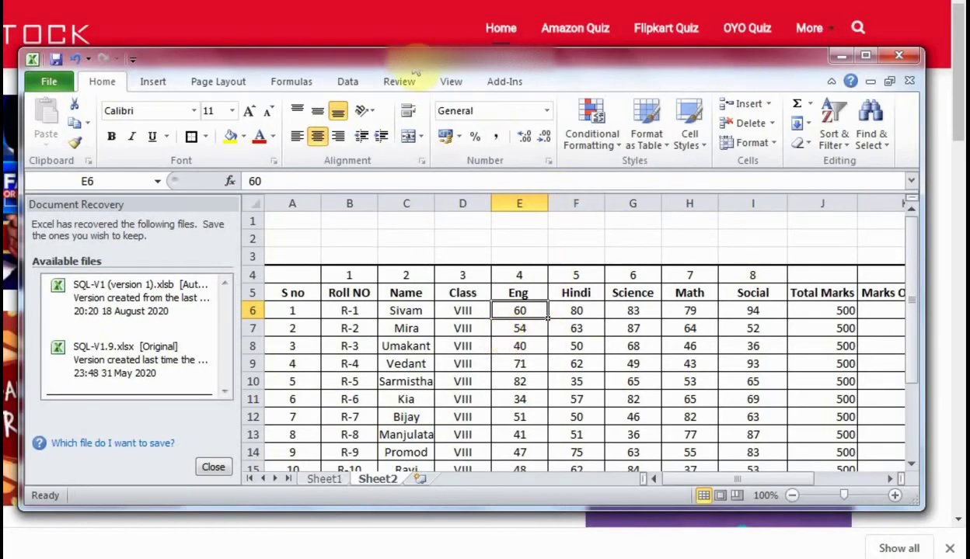
pyautogui.moveTo(414, 62); pyautogui.dragTo(262, 46)
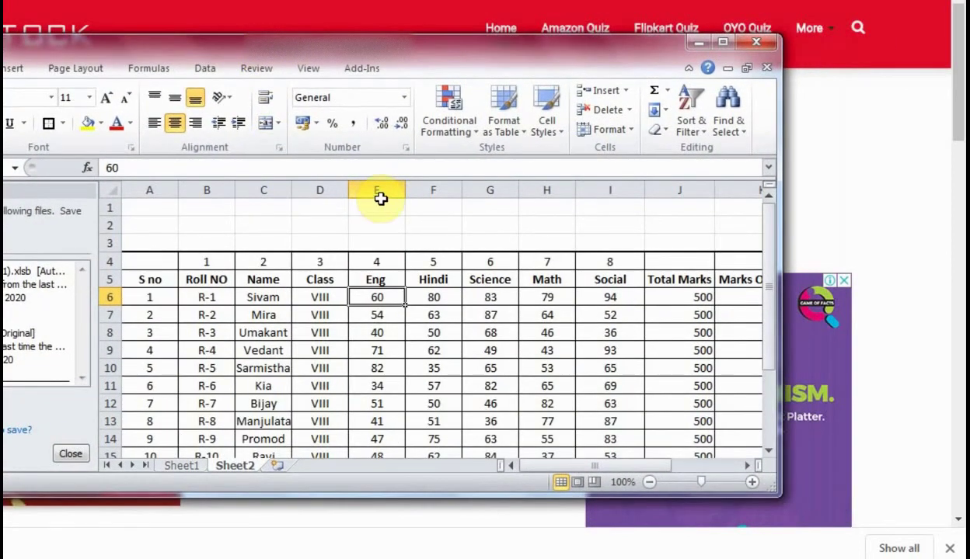
pyautogui.moveTo(388, 297); pyautogui.dragTo(587, 294)
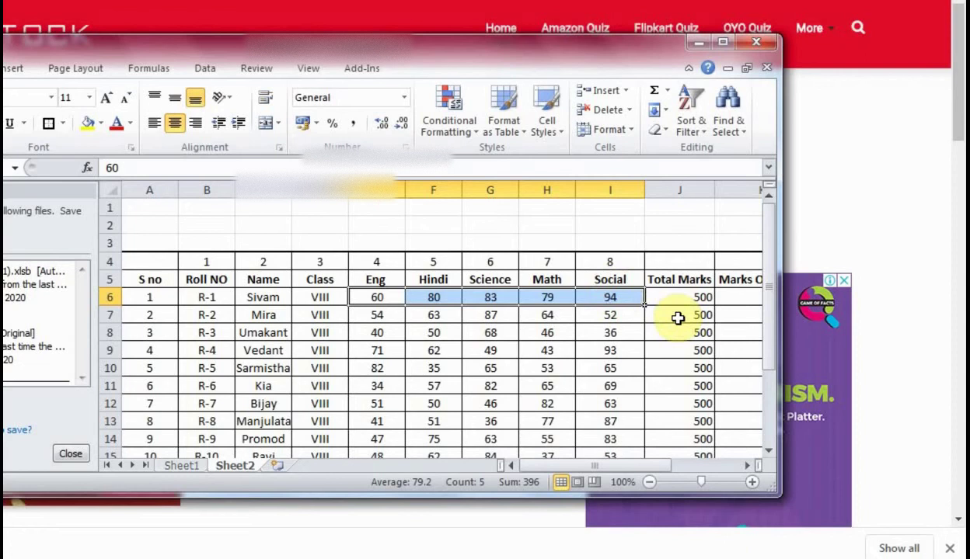
pyautogui.click(723, 46)
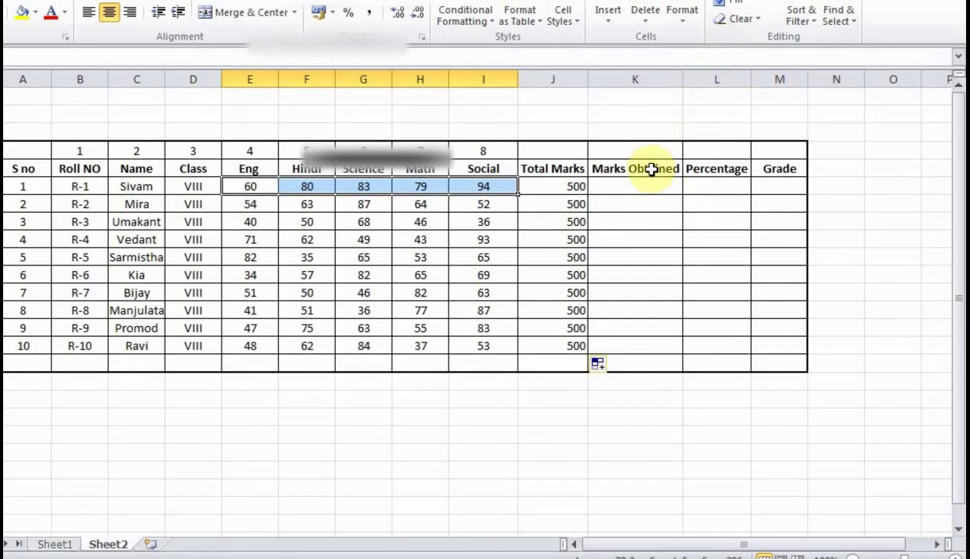
pyautogui.click(635, 184)
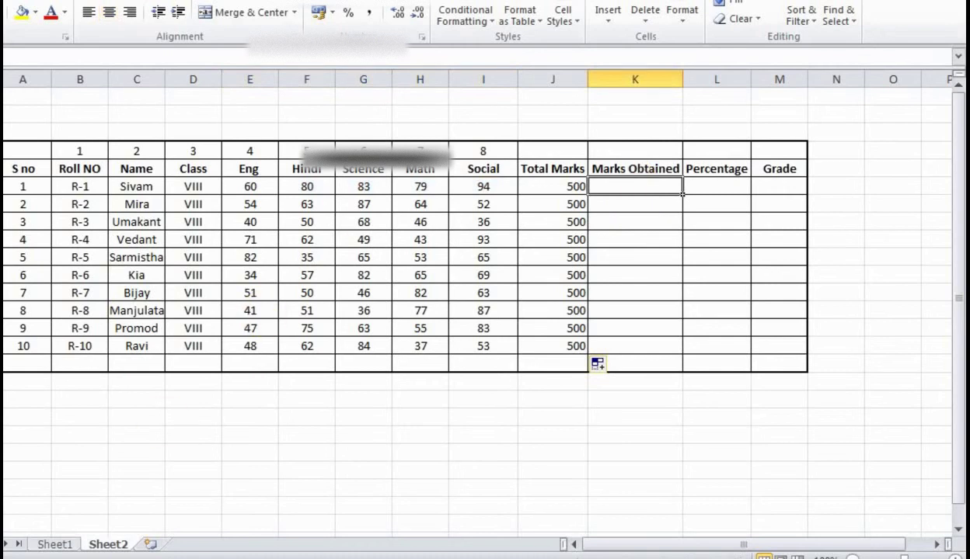
pyautogui.click(63, 558)
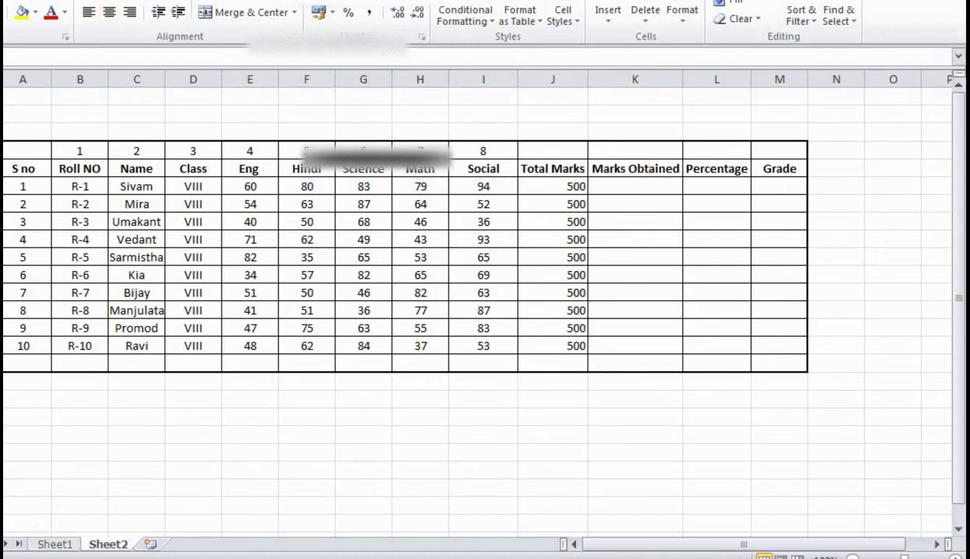
pyautogui.click(635, 168)
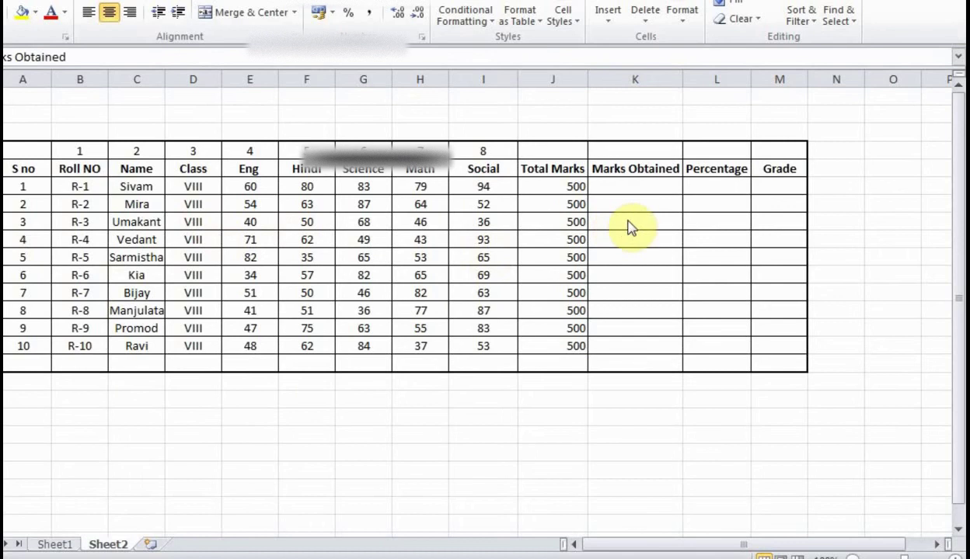
# - Try to start the first student's Marks Obtained entry in K6 as SUM(E6: without an equals sign
pyautogui.click(629, 189)
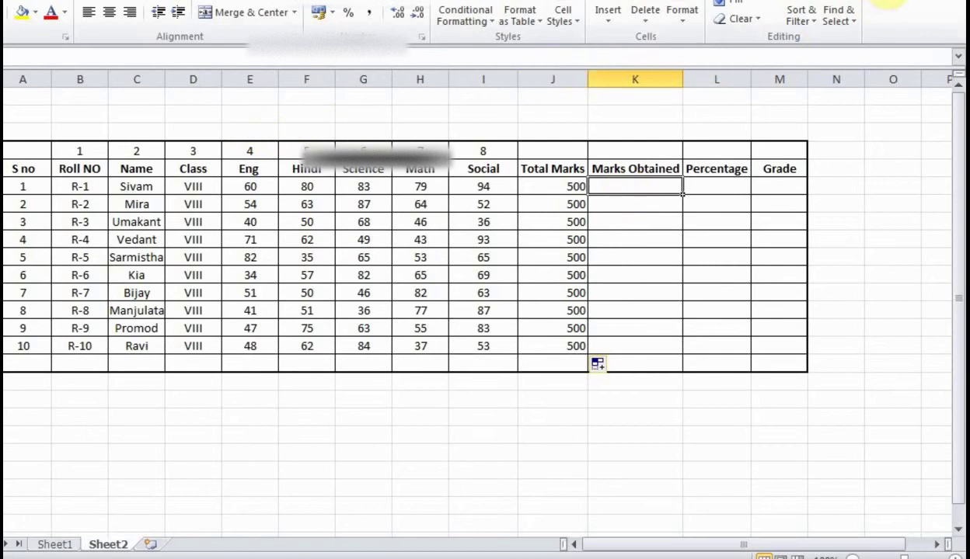
pyautogui.click(912, 1)
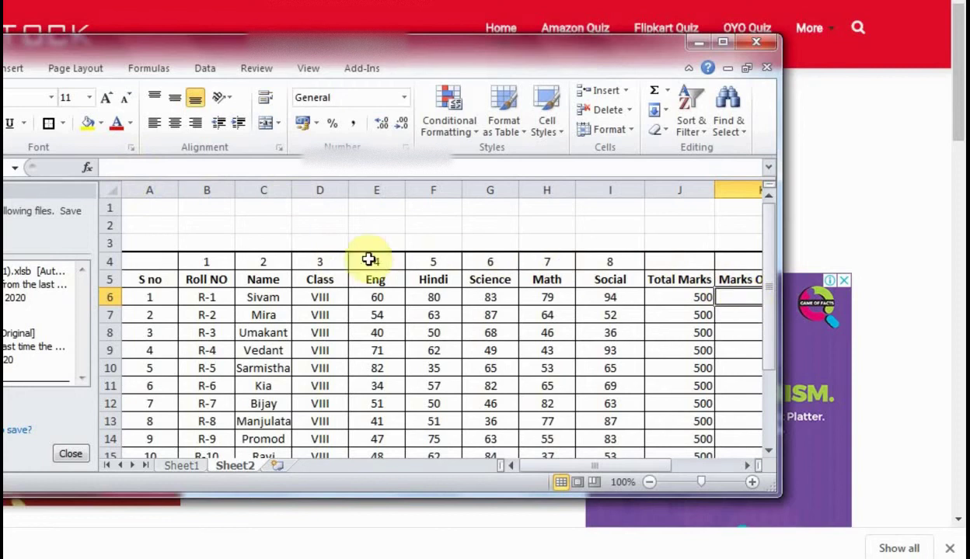
pyautogui.click(118, 168)
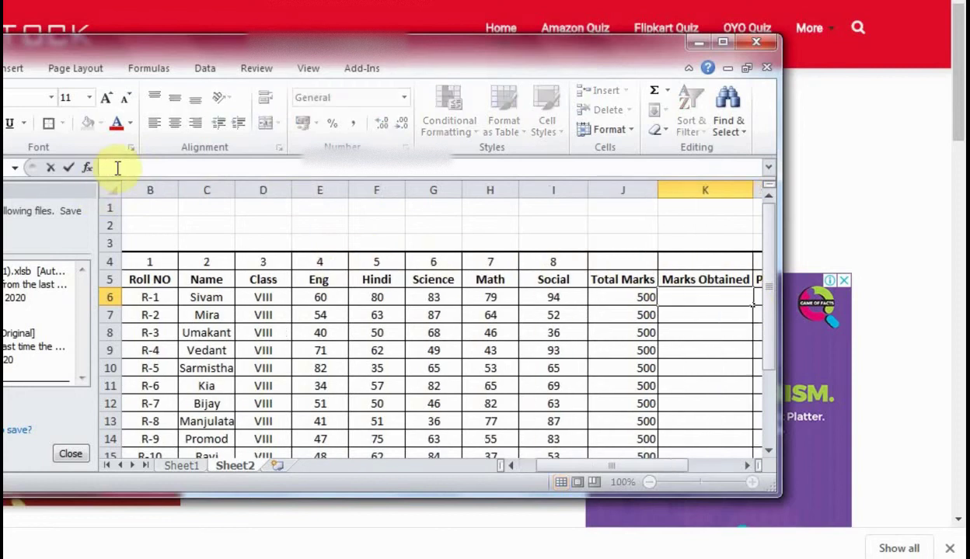
pyautogui.write('SUM')
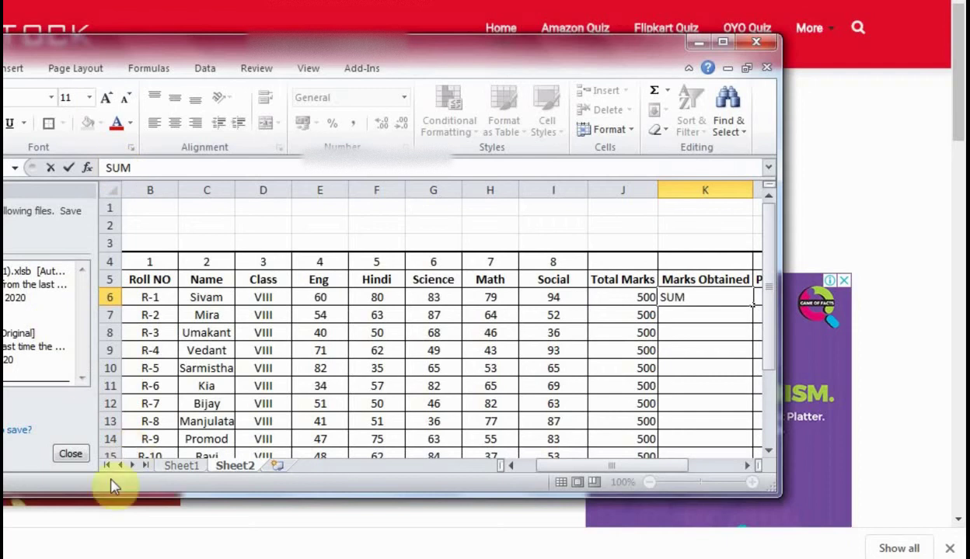
pyautogui.click(22, 557)
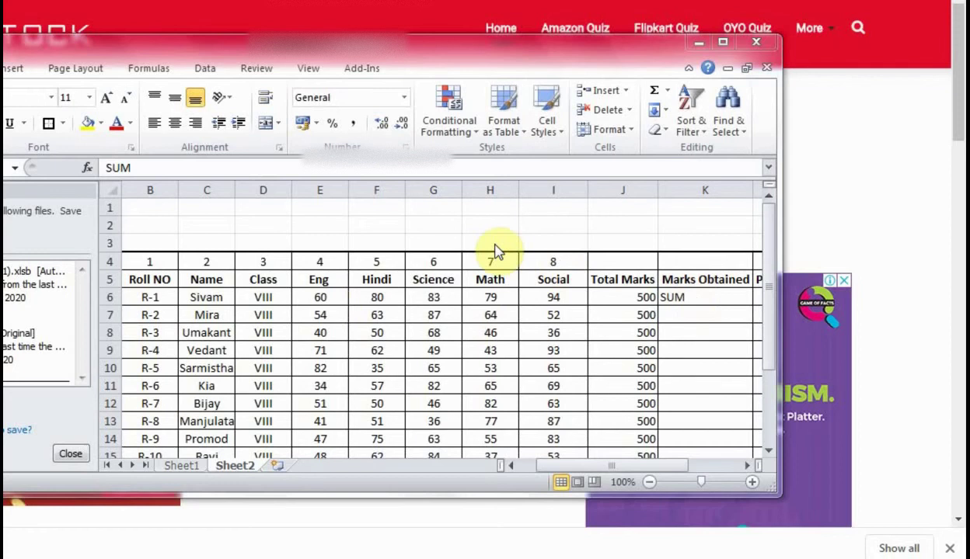
pyautogui.click(145, 169)
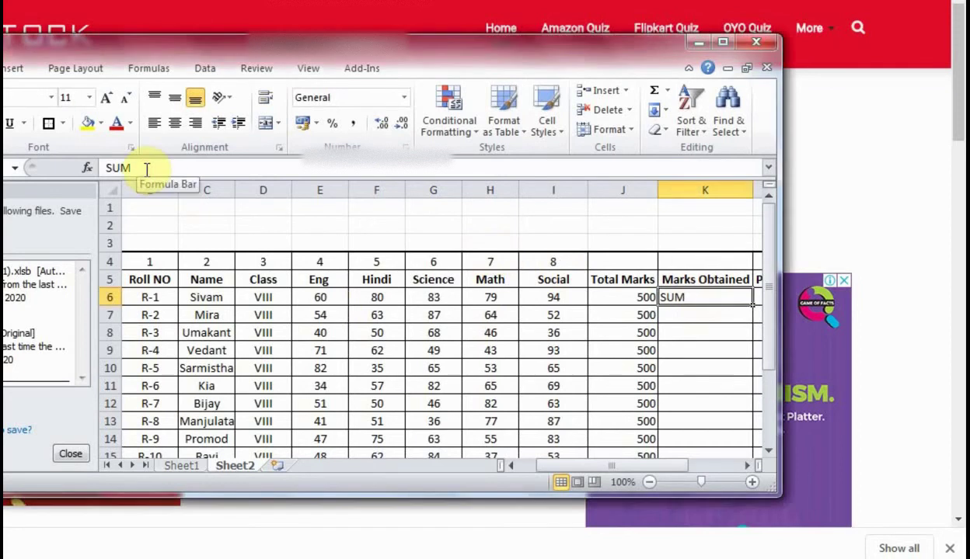
pyautogui.click(143, 167)
pyautogui.write('SUM')
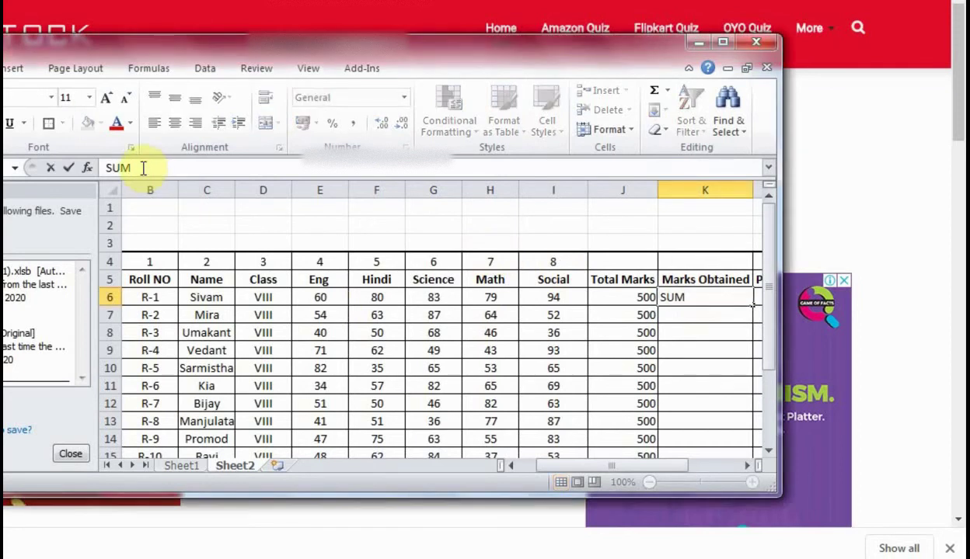
pyautogui.write('(')
pyautogui.write('E6:')
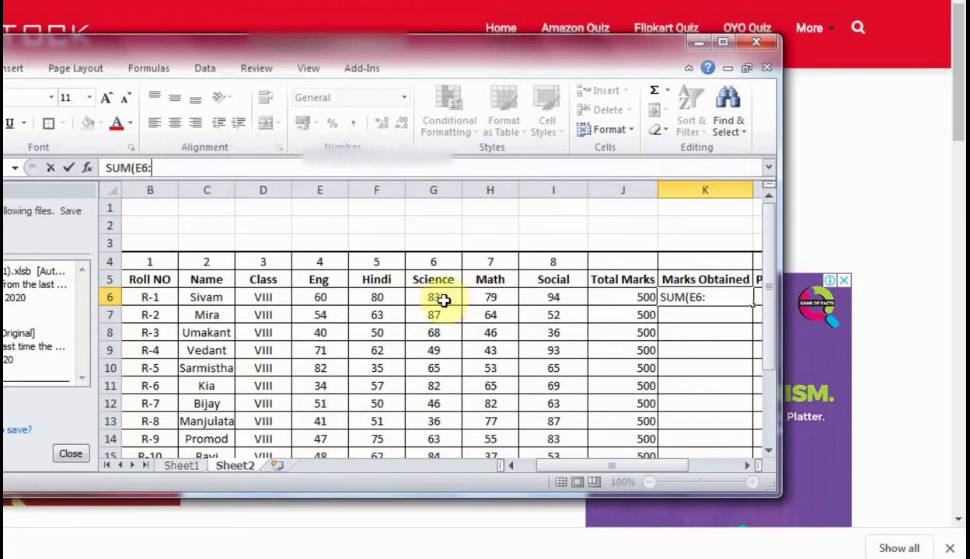
# - Try to complete the first student's Marks Obtained entry in K6 as SUM(E6:I6)
pyautogui.click(555, 299)
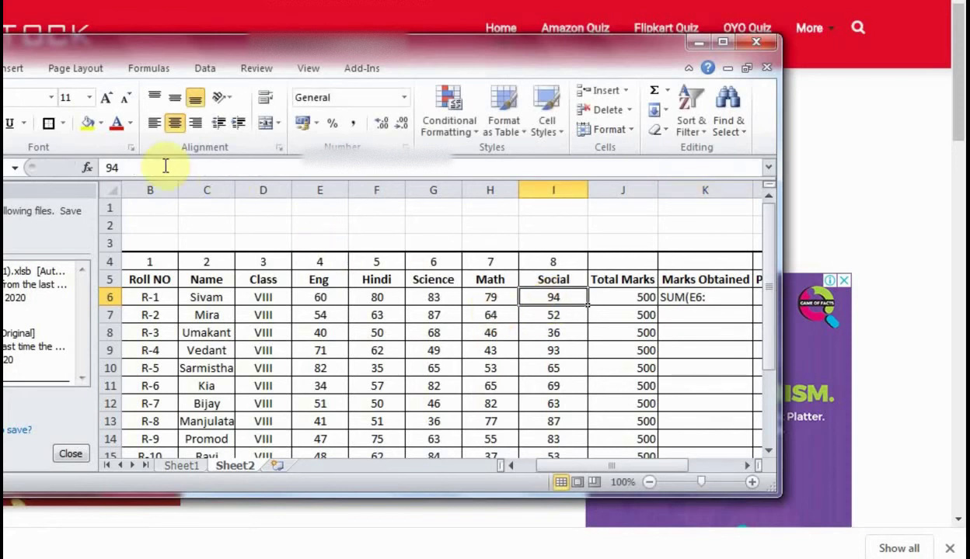
pyautogui.click(728, 299)
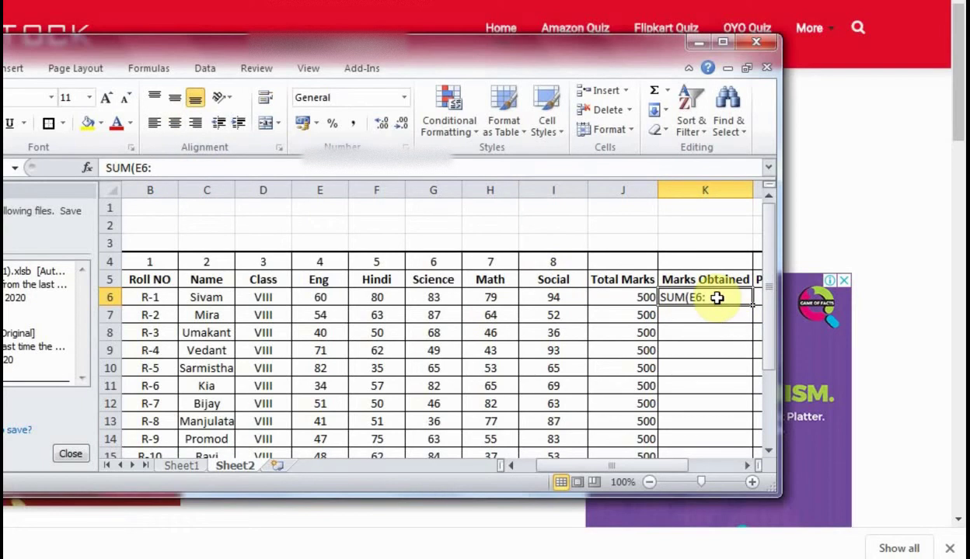
pyautogui.doubleClick(717, 297)
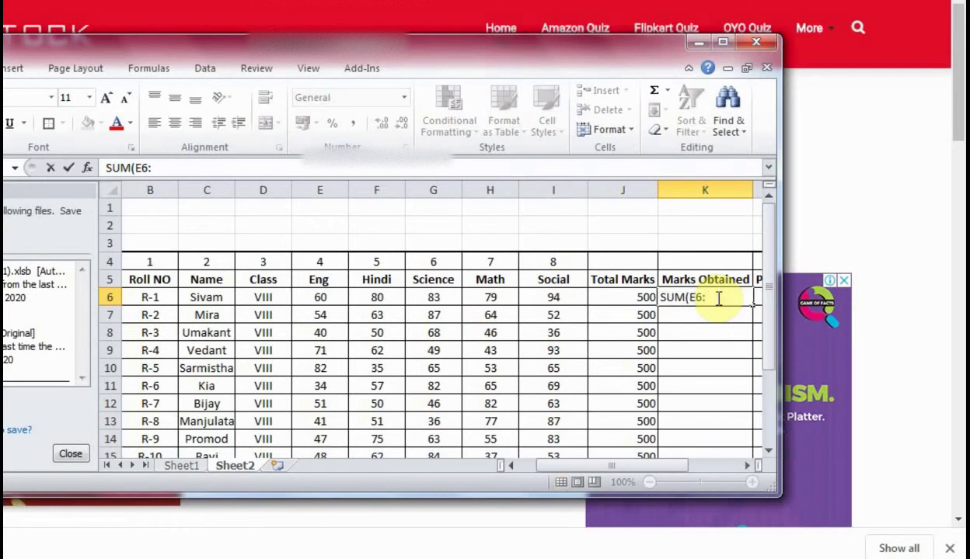
pyautogui.click(182, 168)
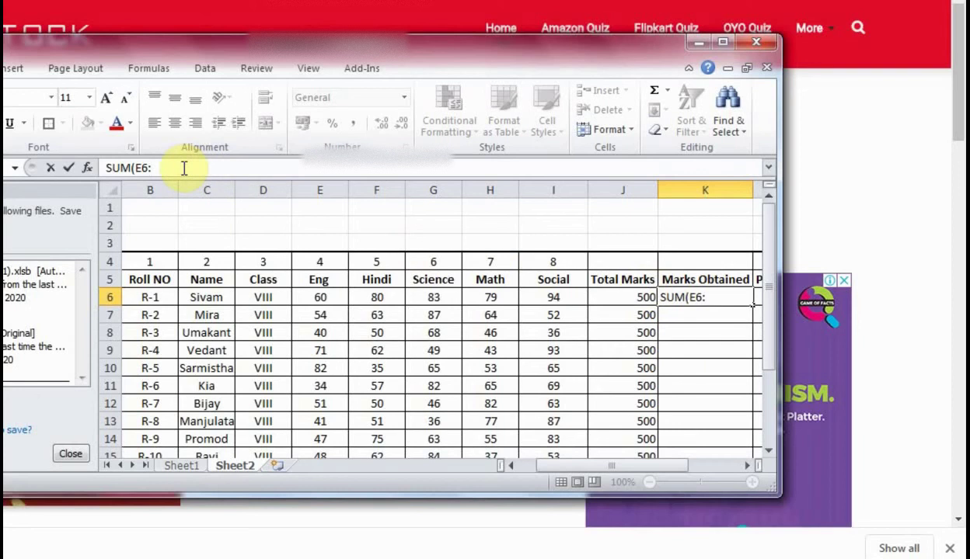
pyautogui.write('E')
pyautogui.press('BackSpace')
pyautogui.write('I6)')
pyautogui.press('Return')
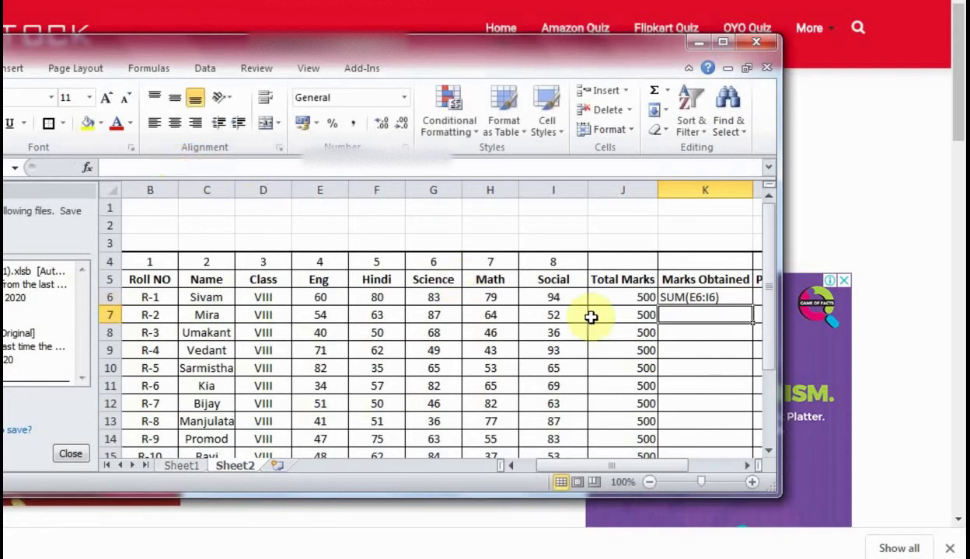
# - Try to fill the SUM(E6:I6) entry from K6 down to K15 for all ten students
pyautogui.click(725, 296)
pyautogui.moveTo(753, 306); pyautogui.dragTo(752, 411)
pyautogui.click(626, 399)
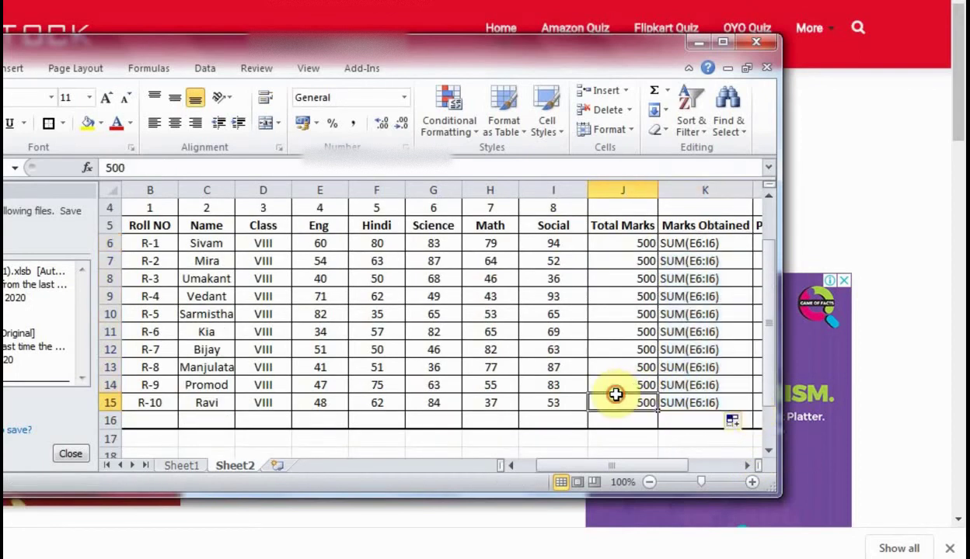
pyautogui.moveTo(546, 465); pyautogui.dragTo(599, 462)
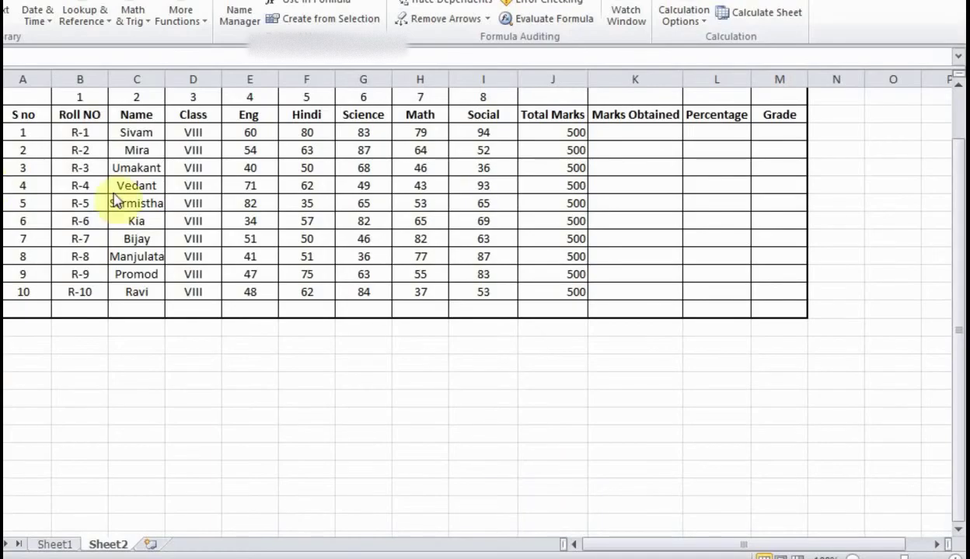
# - Enter the formula =SUM(E6:I6) in K6 to total the first student's five subject marks as Marks Obtained
pyautogui.click(619, 131)
pyautogui.click(608, 132)
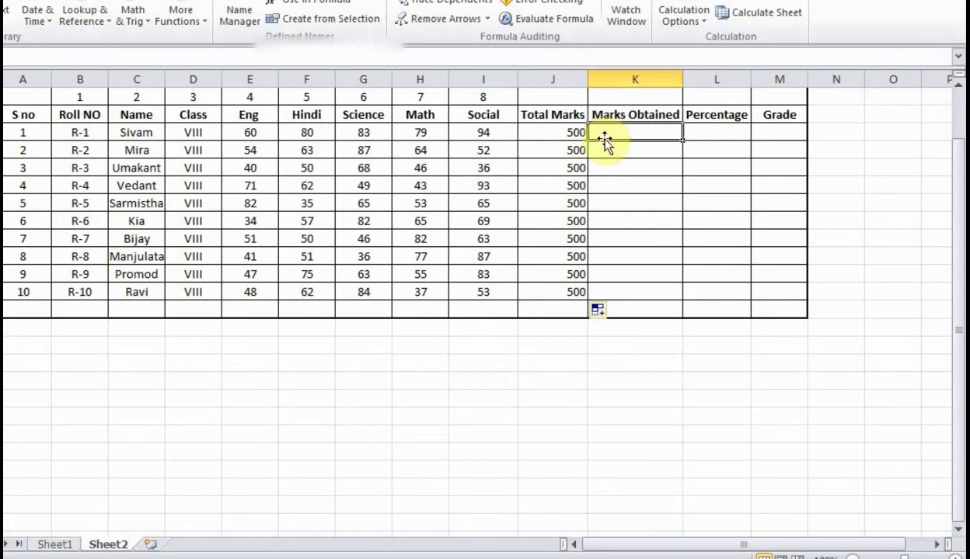
pyautogui.doubleClick(604, 132)
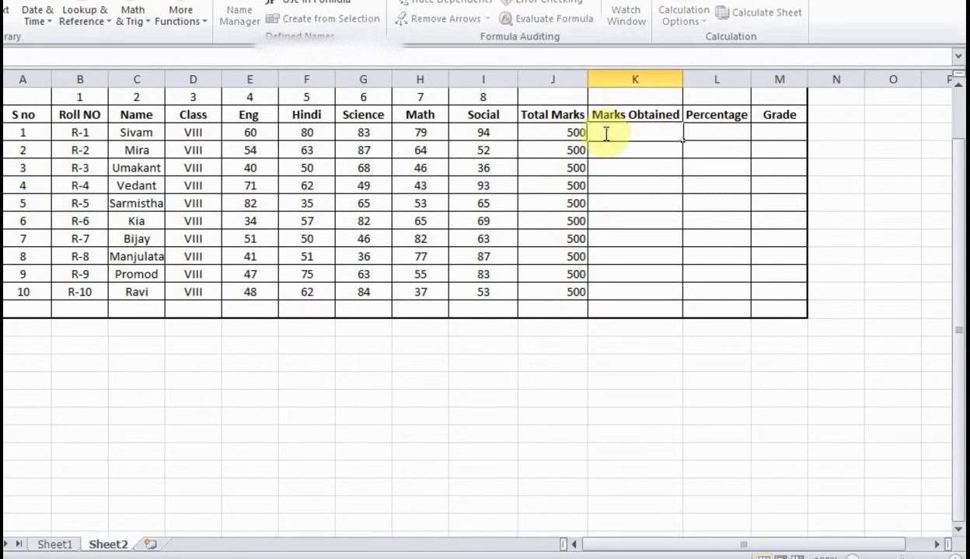
pyautogui.write('=su')
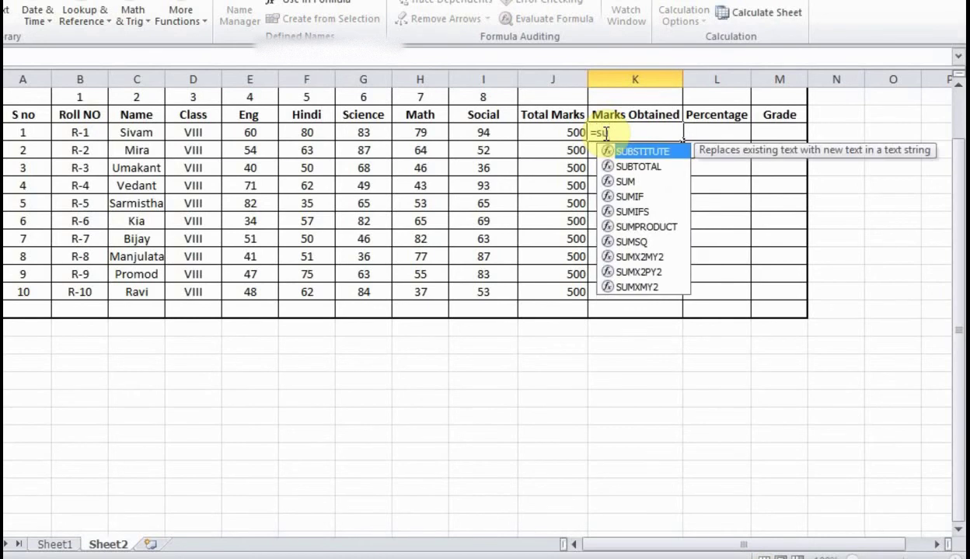
pyautogui.write('m')
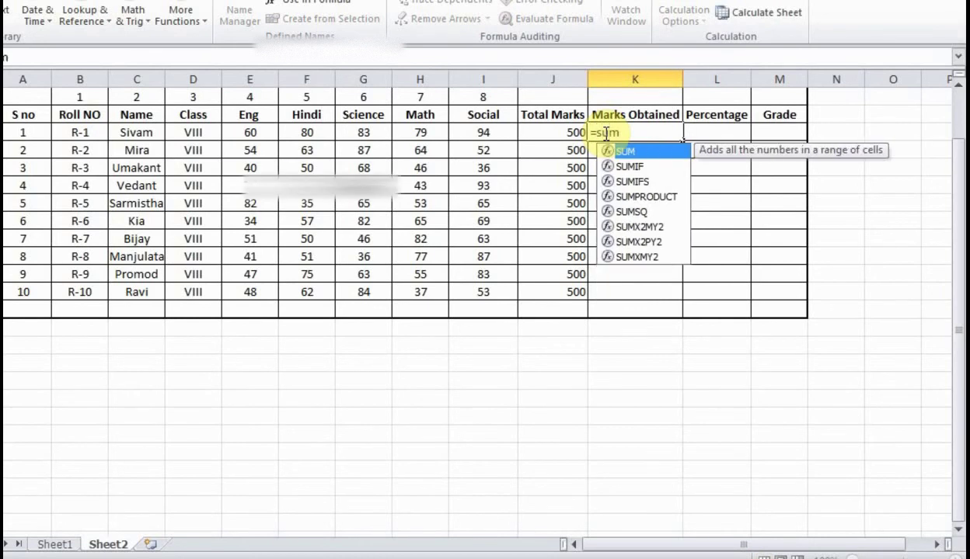
pyautogui.doubleClick(622, 151)
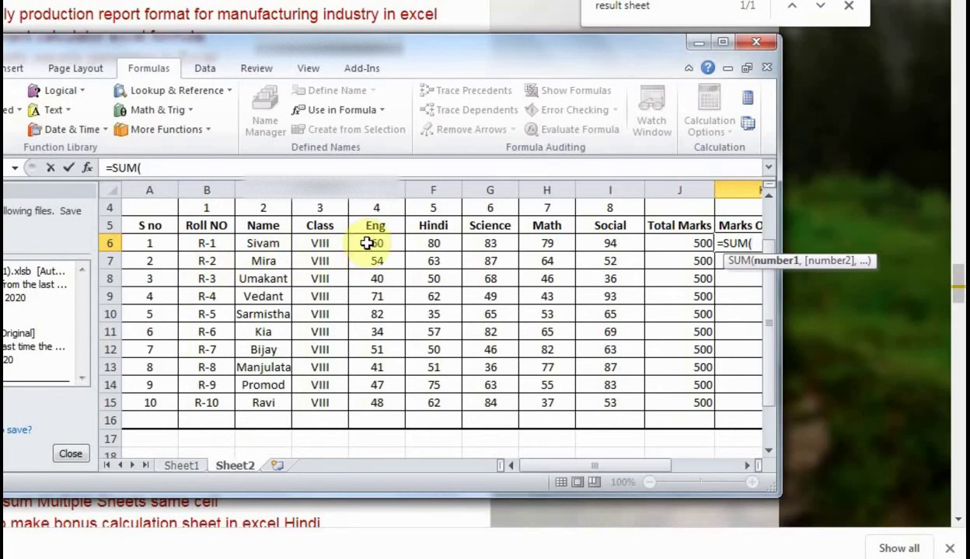
pyautogui.moveTo(367, 243); pyautogui.dragTo(605, 246)
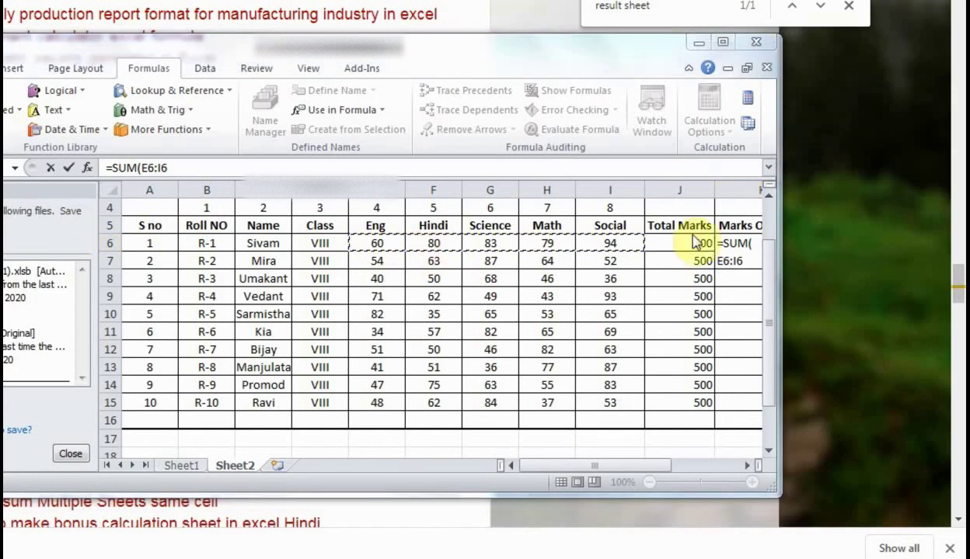
pyautogui.click(722, 42)
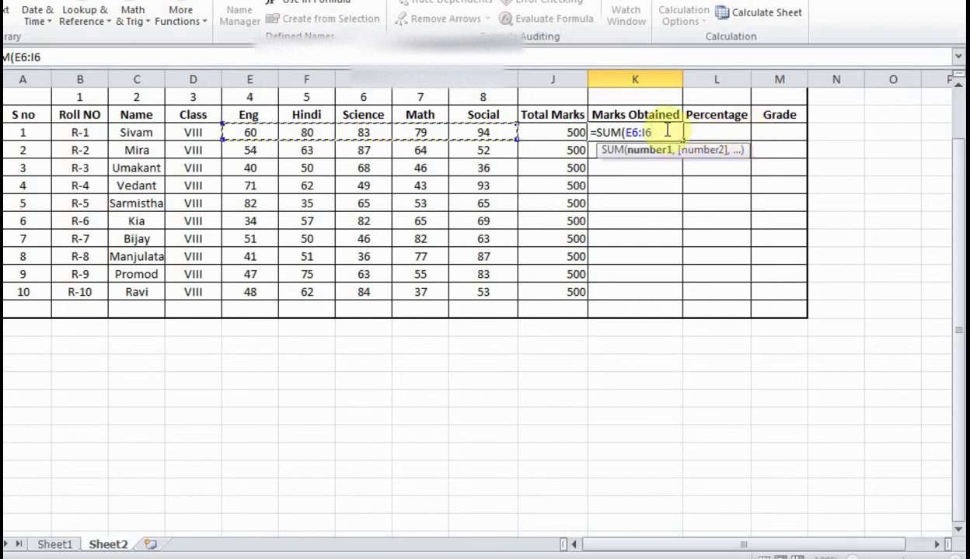
pyautogui.press('Return')
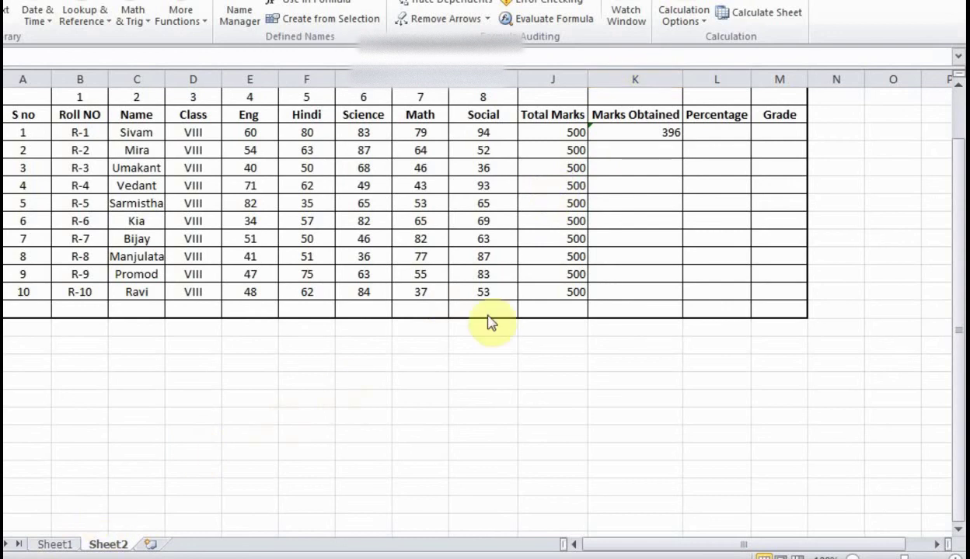
# - Fill the Marks Obtained formula from K6 down to K15 for all ten students
pyautogui.click(672, 131)
pyautogui.click(676, 134)
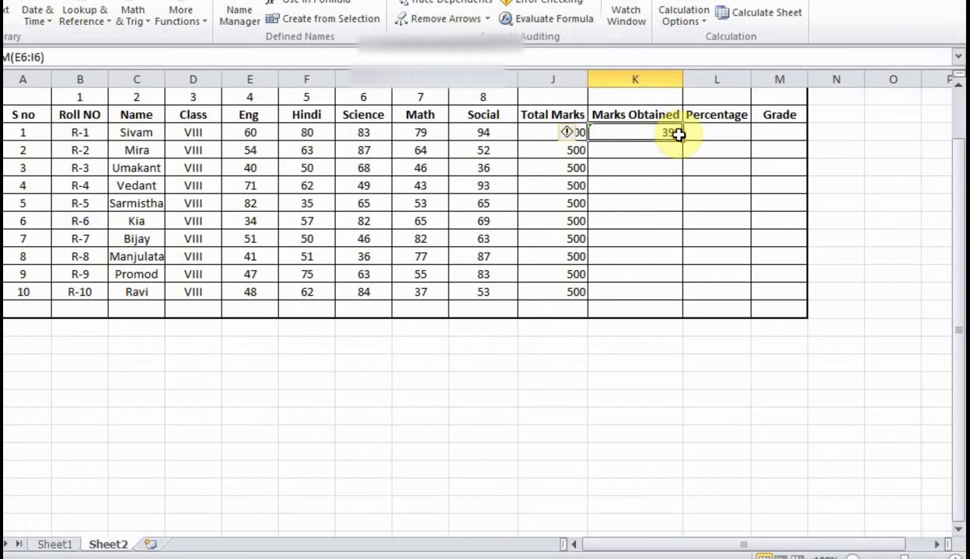
pyautogui.moveTo(682, 138); pyautogui.dragTo(683, 296)
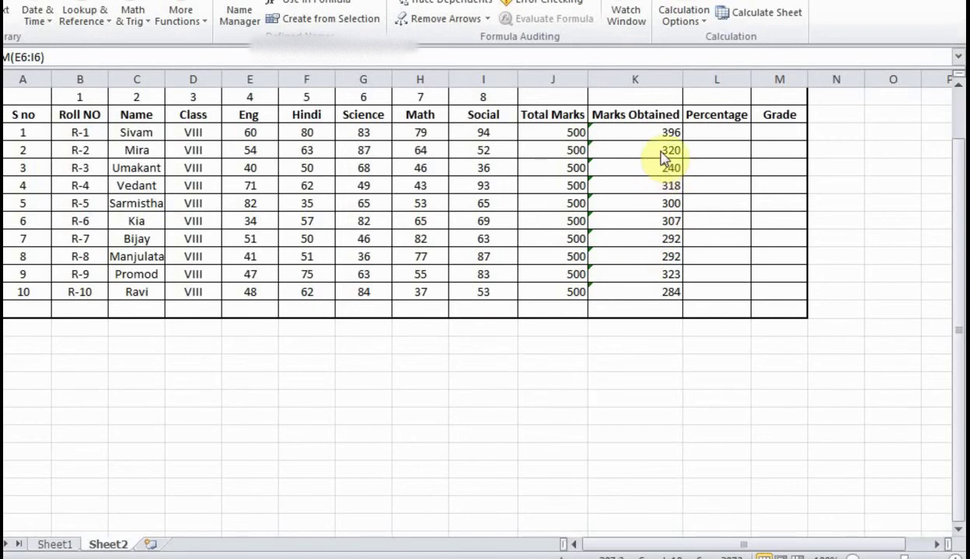
pyautogui.click(647, 130)
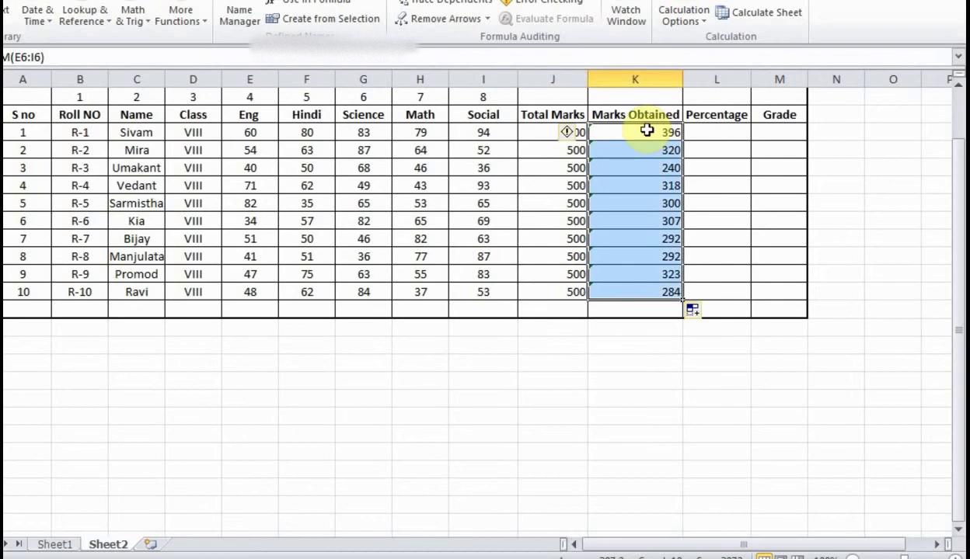
pyautogui.click(647, 130)
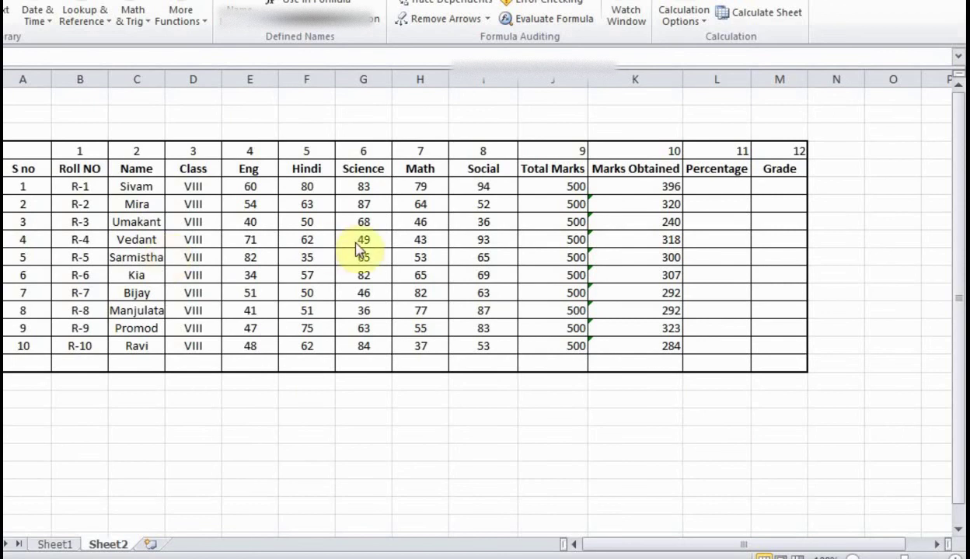
# - Enter the formula =K6*100/J6 in L6 to calculate the first student's Percentage
pyautogui.click(704, 185)
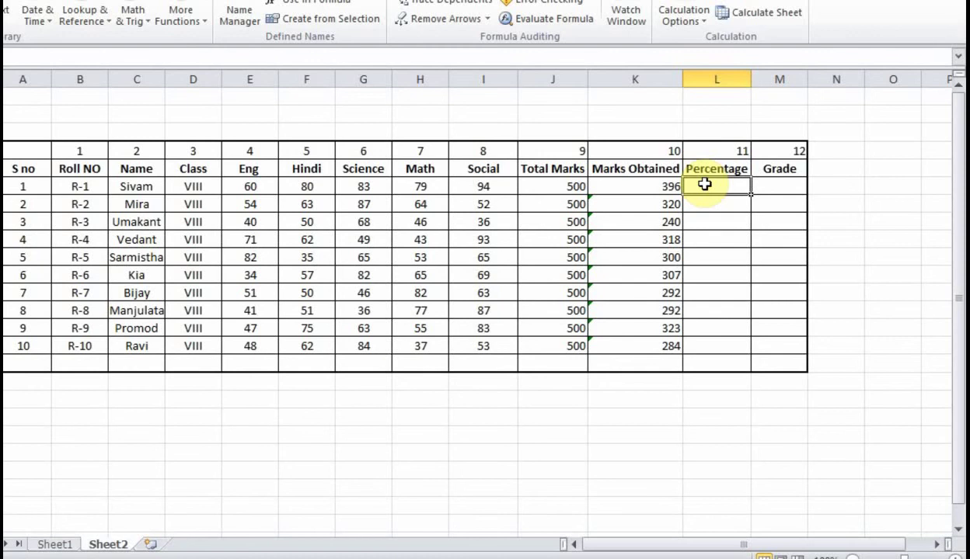
pyautogui.doubleClick(704, 185)
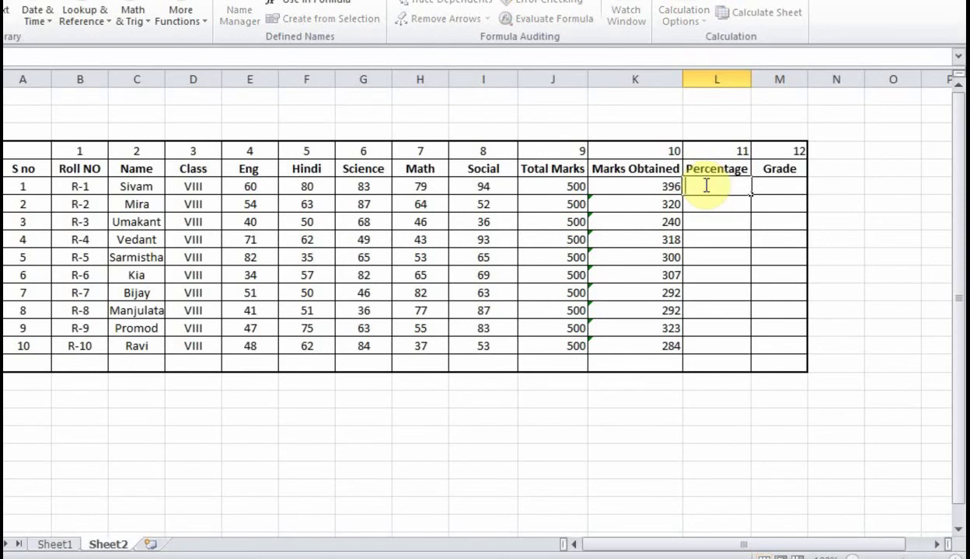
pyautogui.write('=')
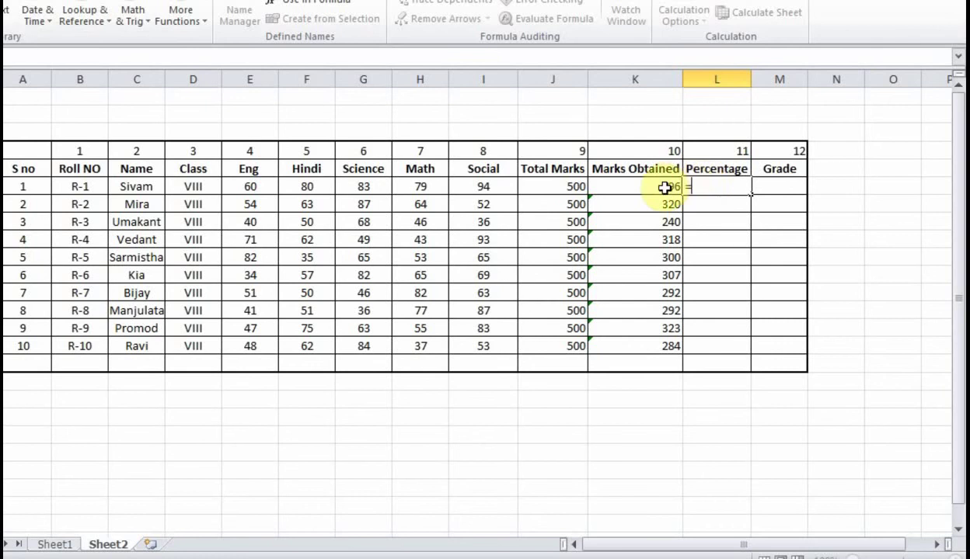
pyautogui.click(625, 187)
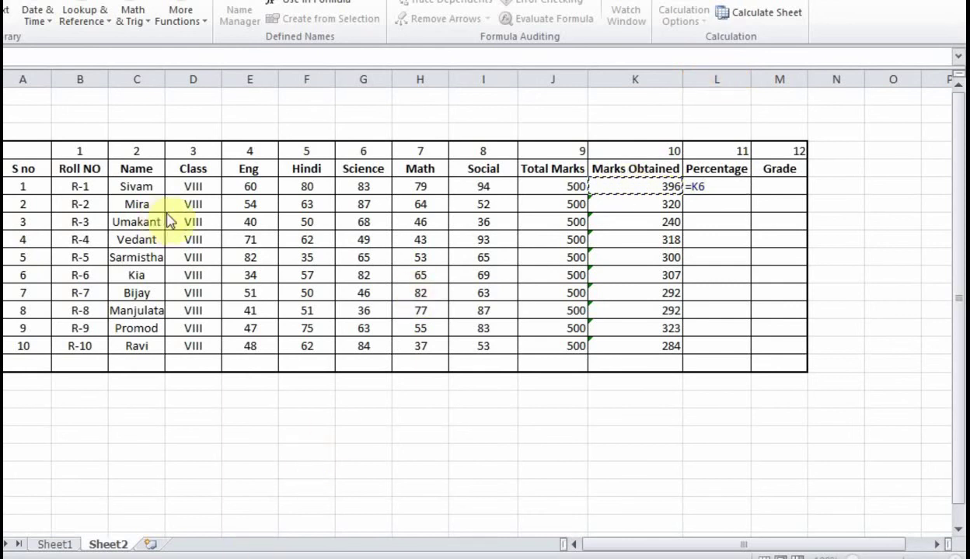
pyautogui.click(714, 186)
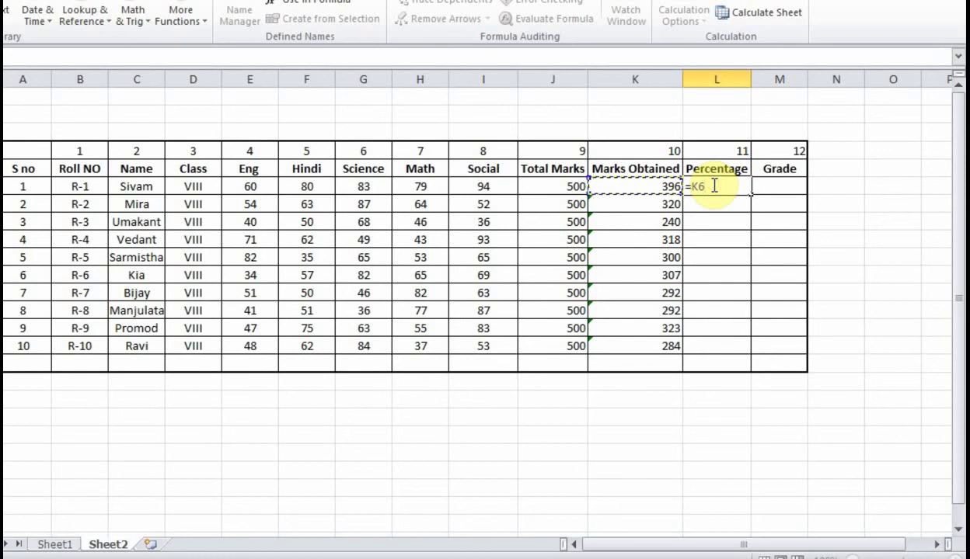
pyautogui.write('*')
pyautogui.write('100/')
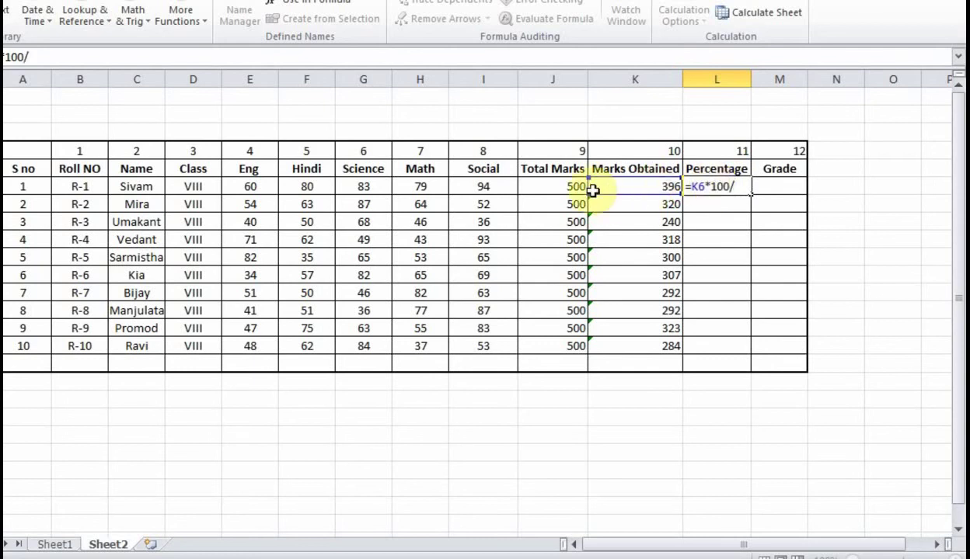
pyautogui.click(548, 188)
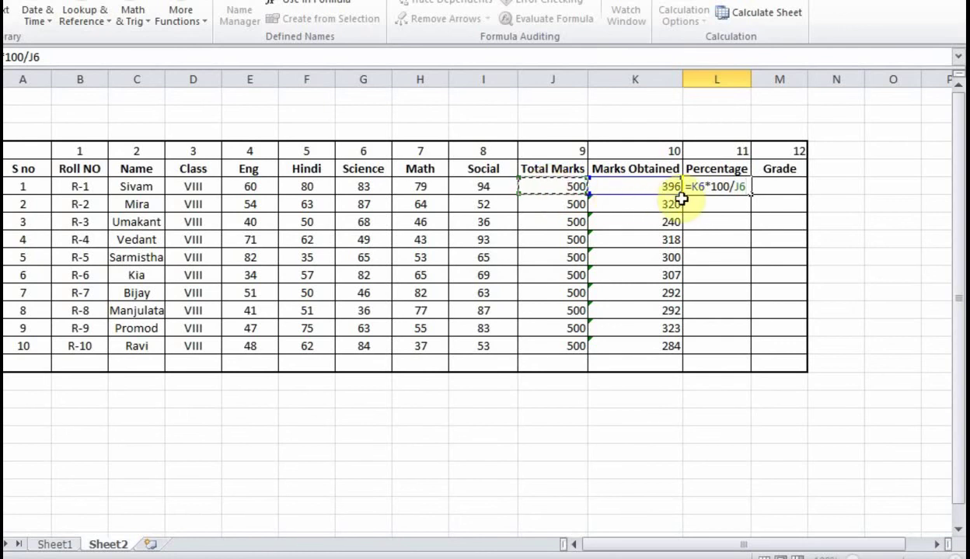
pyautogui.press('Return')
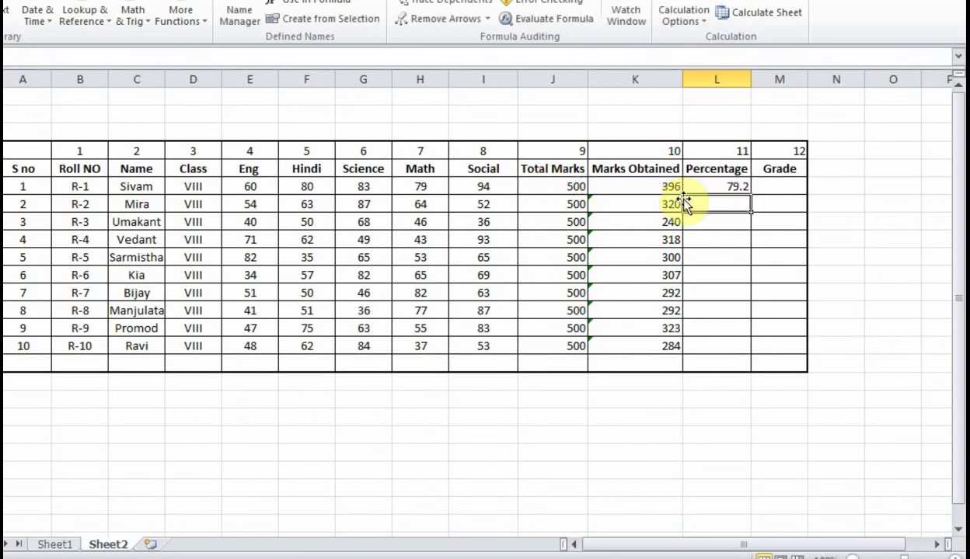
# - Fill the Percentage formula from L6 down to L15 for all ten students
pyautogui.click(744, 186)
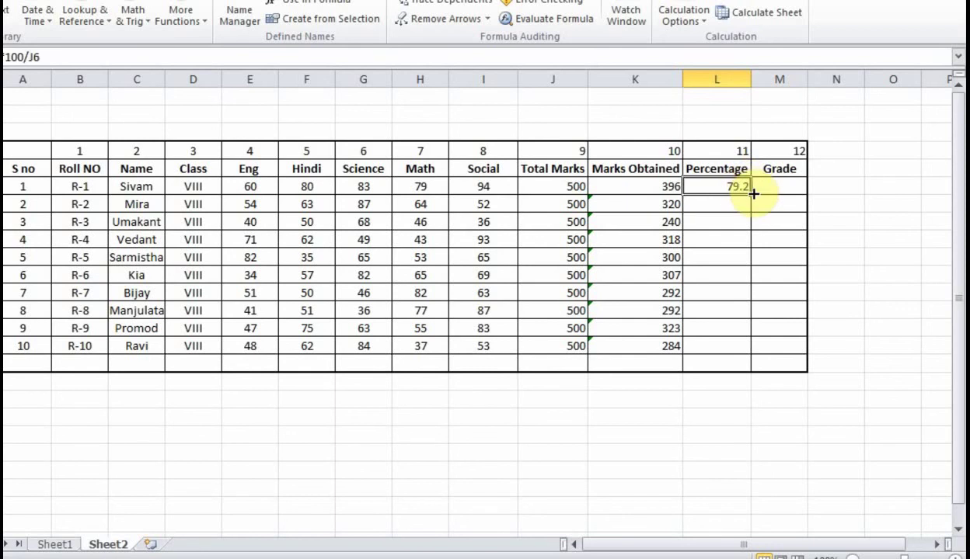
pyautogui.moveTo(752, 192); pyautogui.dragTo(745, 347)
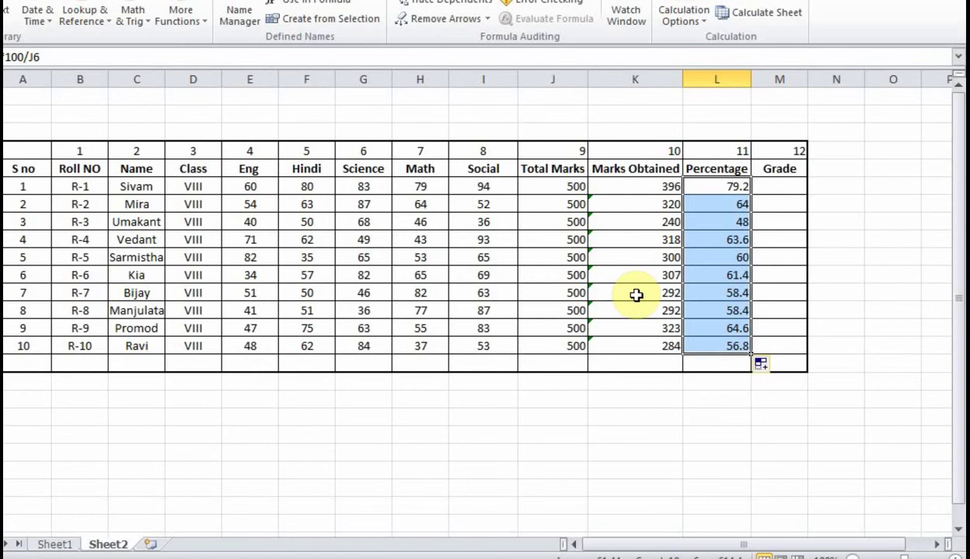
pyautogui.click(35, 558)
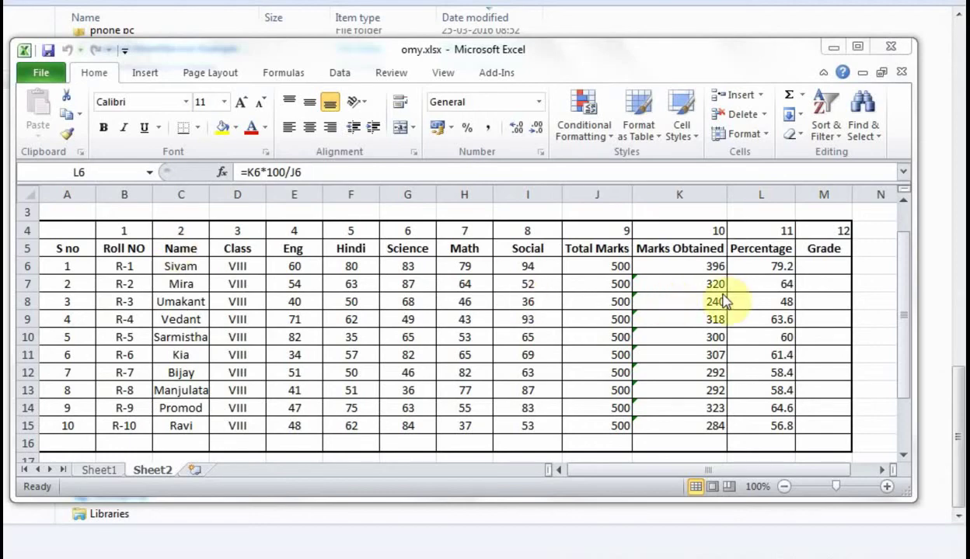
# - Try to enter =IF in M6 as the start of the first student's Grade formula
pyautogui.click(812, 262)
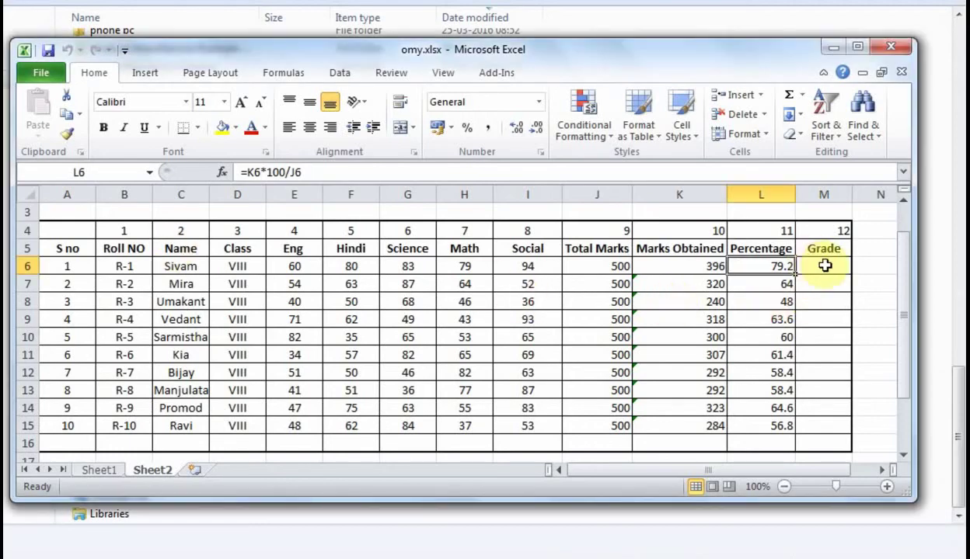
pyautogui.click(824, 266)
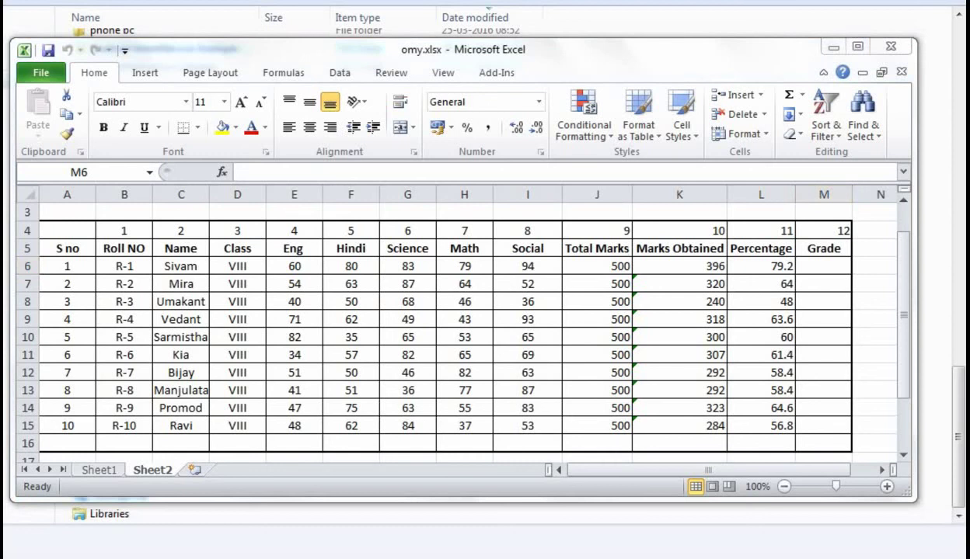
pyautogui.doubleClick(808, 265)
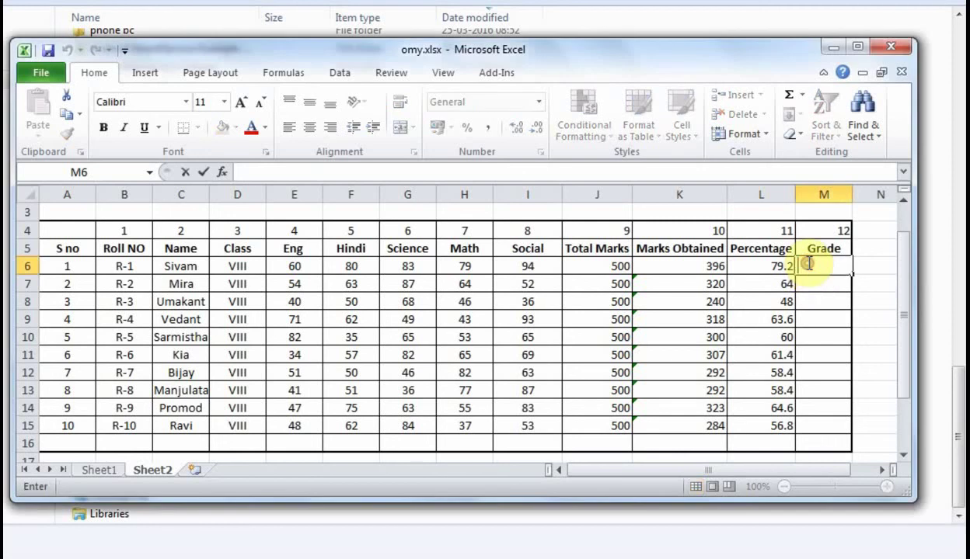
pyautogui.write('=')
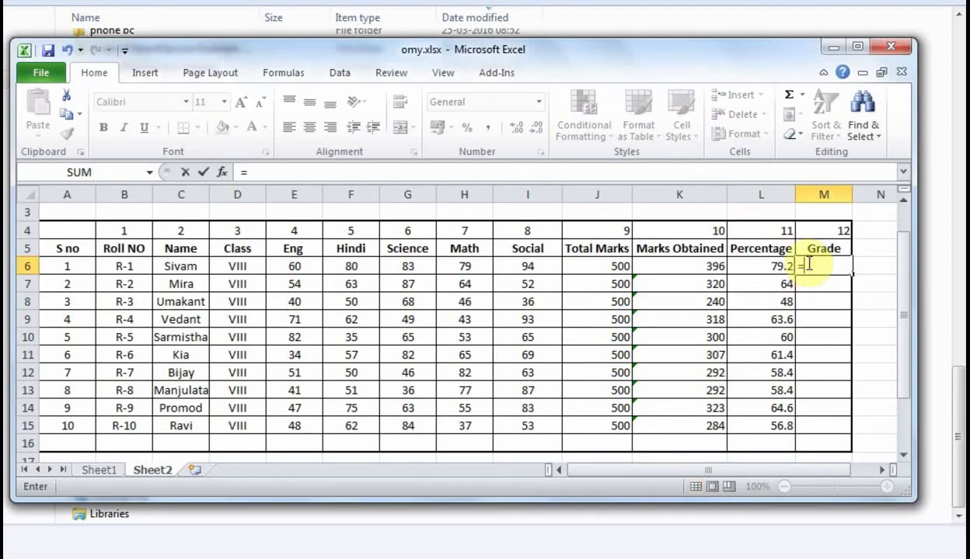
pyautogui.write('i')
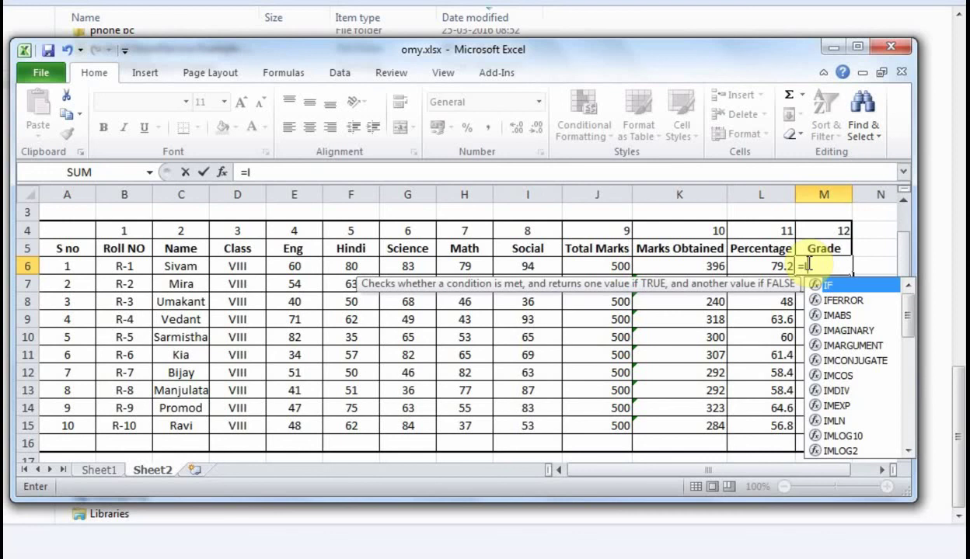
pyautogui.write('F')
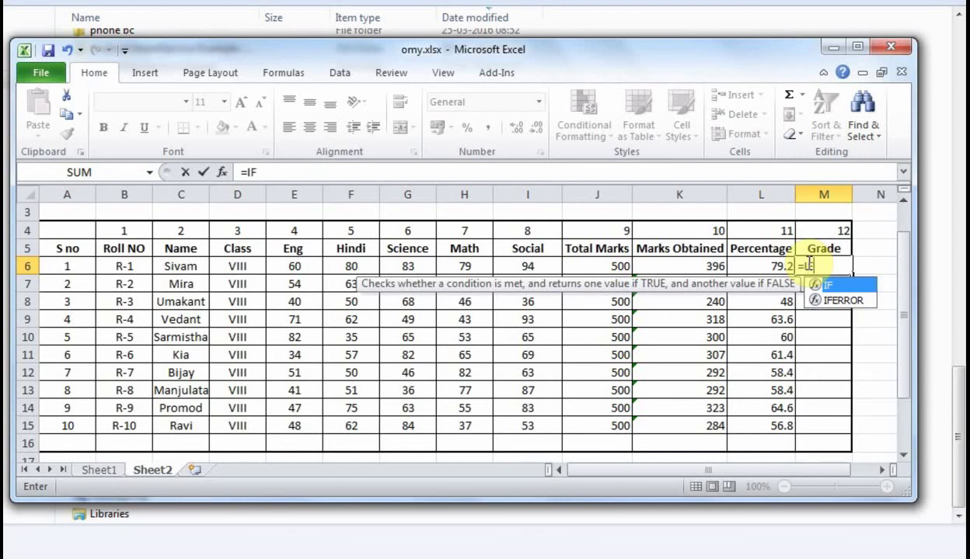
pyautogui.write('S')
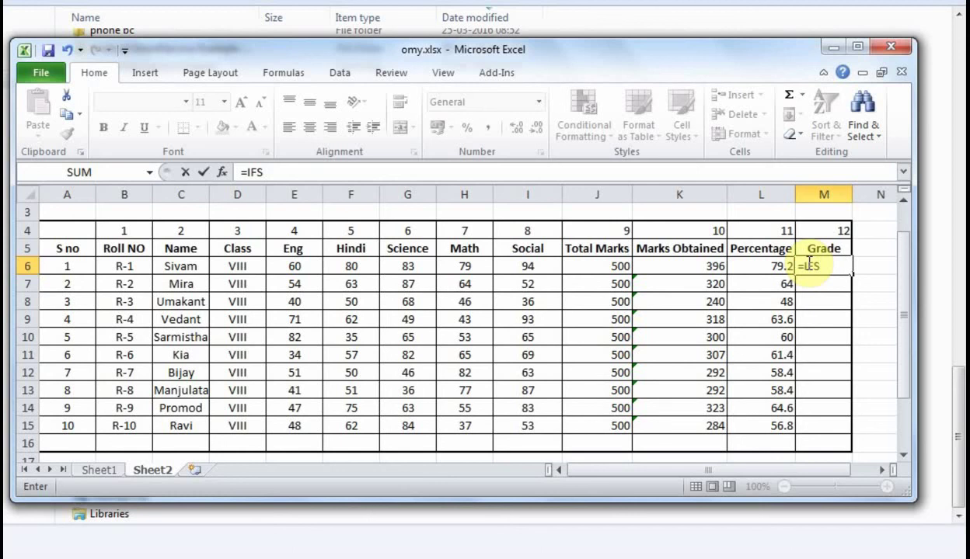
pyautogui.press('BackSpace')
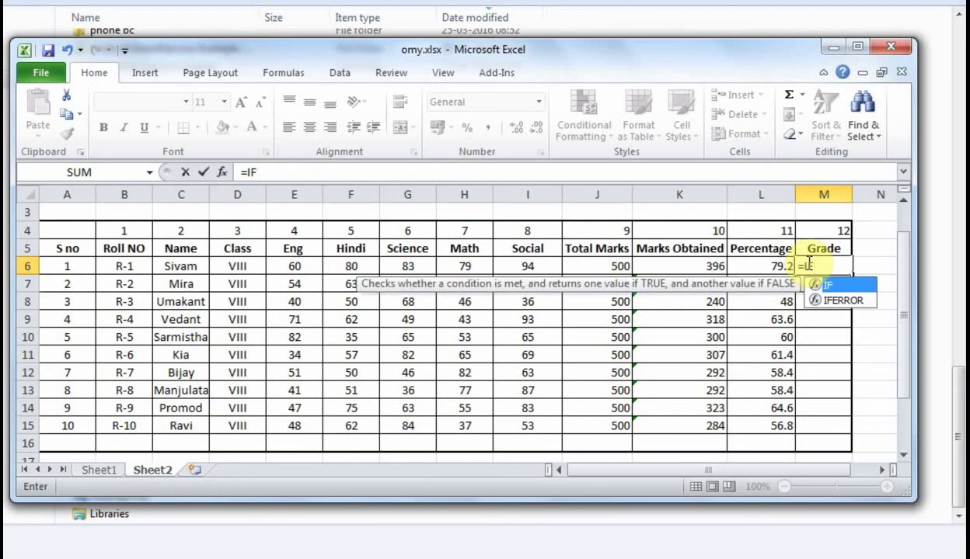
pyautogui.press('Return')
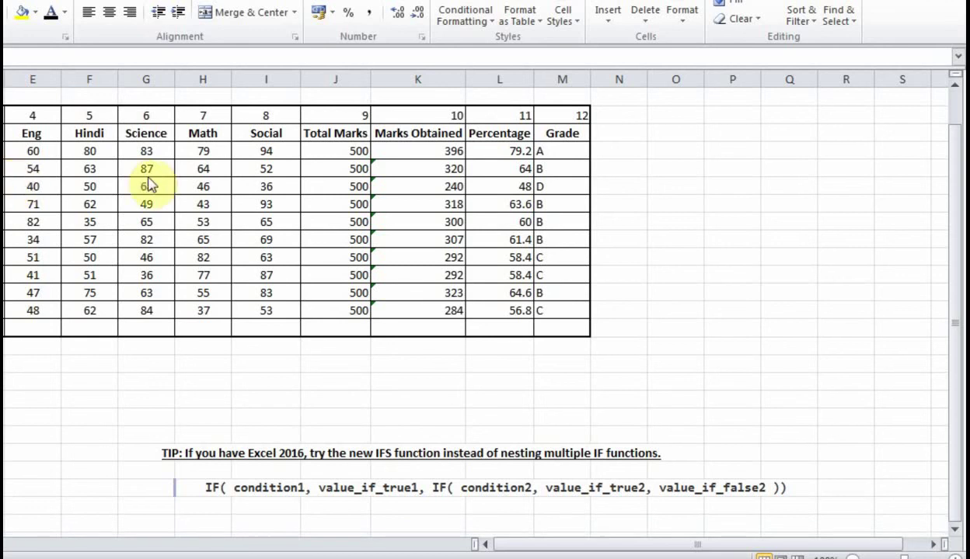
# - Examine the nested IF grade formula in M6, the percentage it refers to, and the IF syntax notes below the marksheet
pyautogui.click(562, 153)
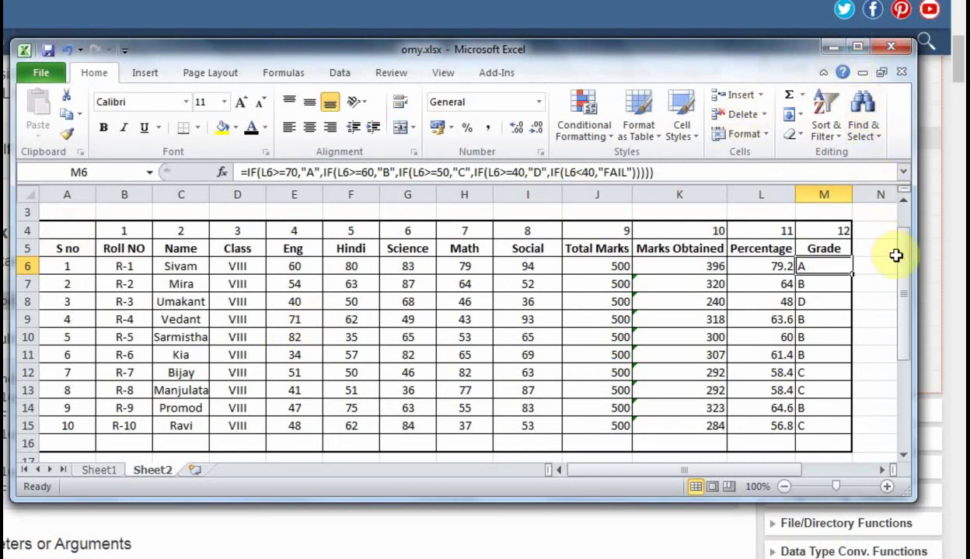
pyautogui.moveTo(907, 267); pyautogui.dragTo(911, 357)
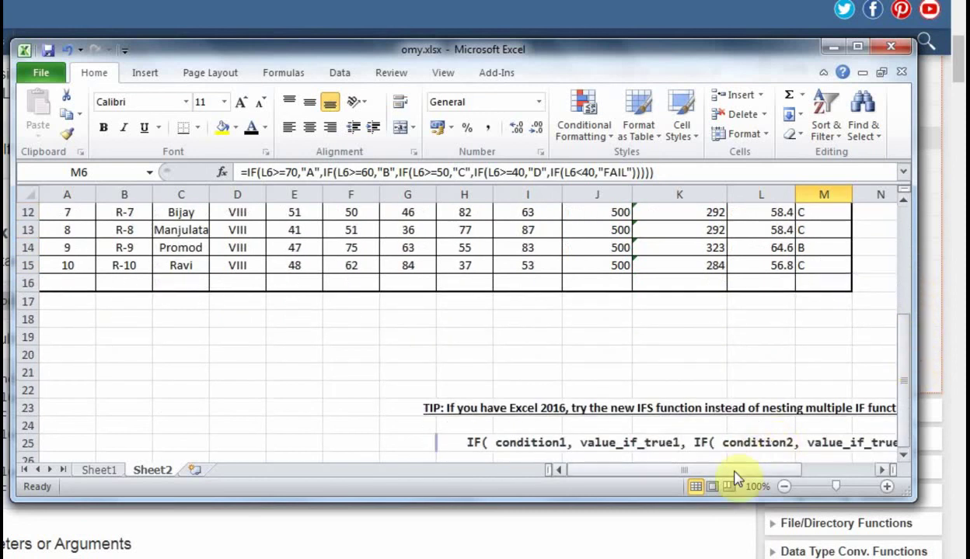
pyautogui.moveTo(733, 473)
pyautogui.mouseDown()
pyautogui.moveTo(759, 477)
pyautogui.moveTo(746, 466)
pyautogui.mouseUp()
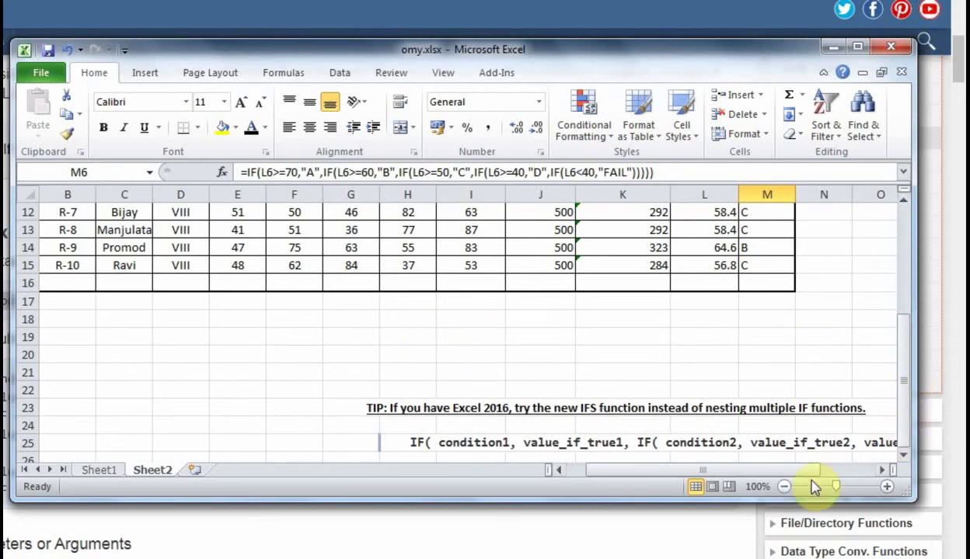
pyautogui.moveTo(797, 474); pyautogui.dragTo(805, 478)
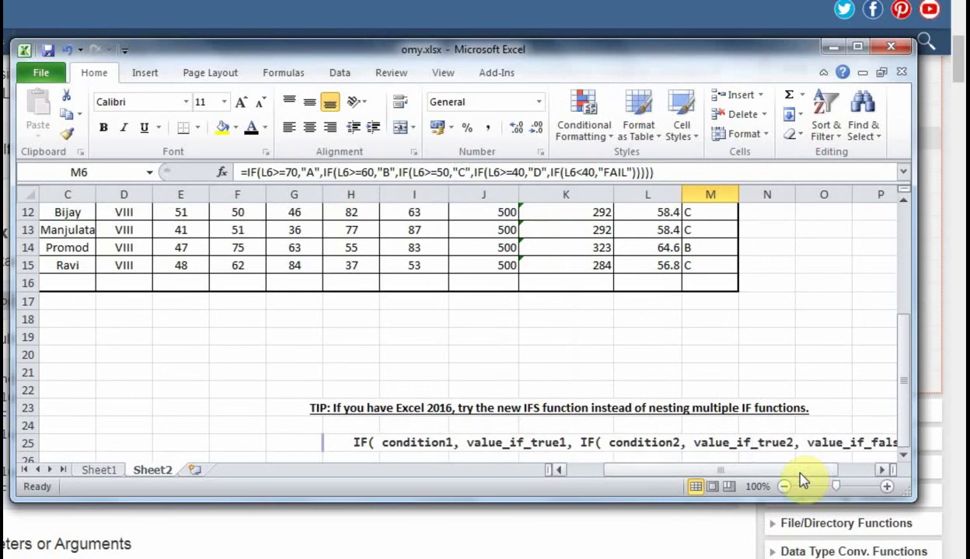
pyautogui.moveTo(783, 474); pyautogui.dragTo(793, 476)
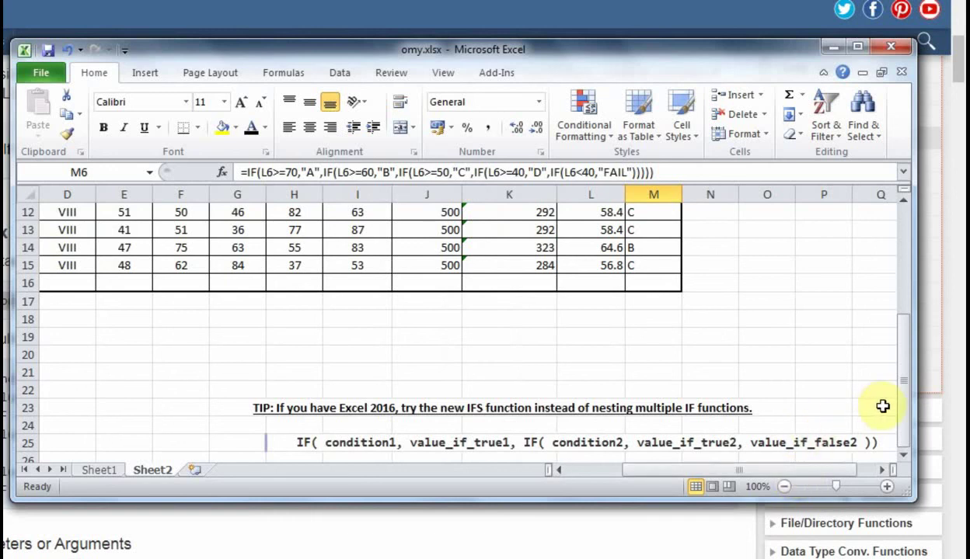
pyautogui.moveTo(905, 406); pyautogui.dragTo(904, 325)
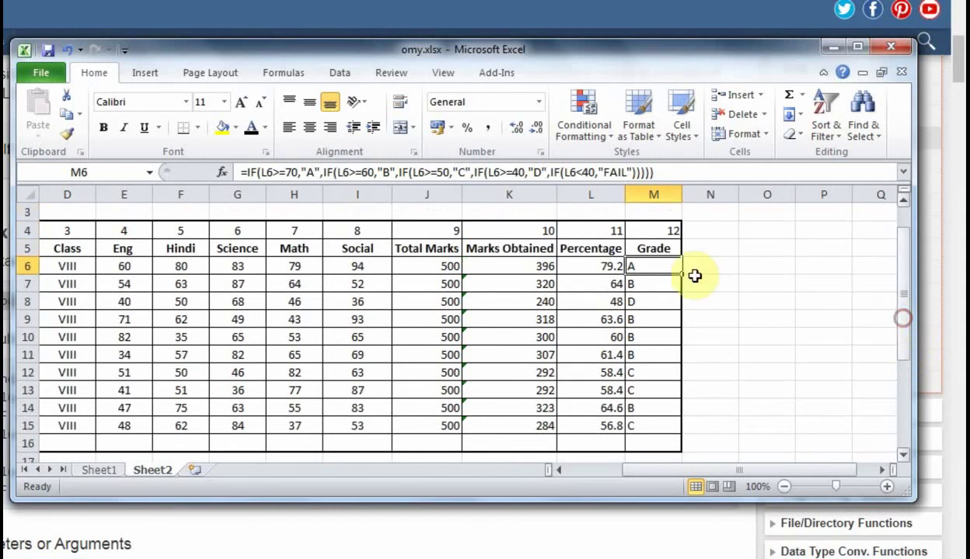
pyautogui.click(601, 265)
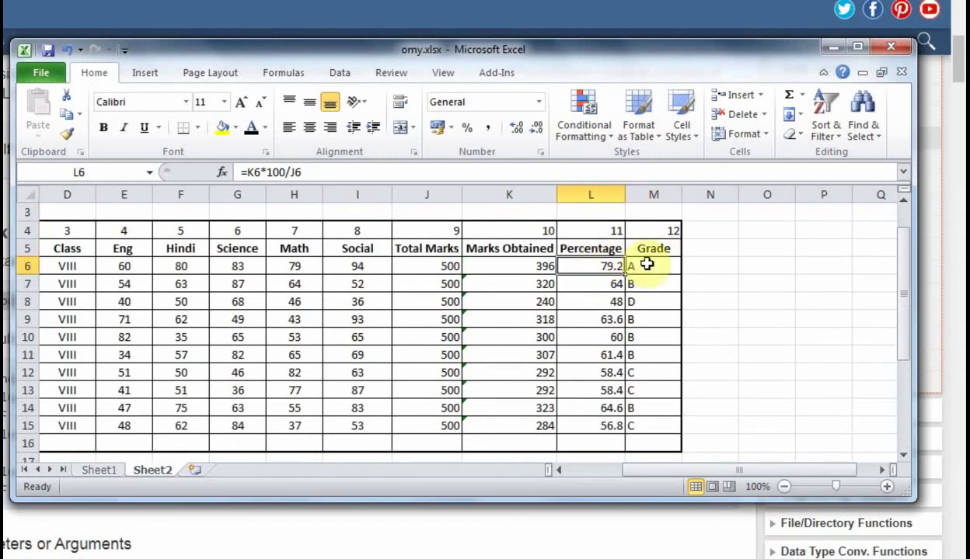
pyautogui.click(636, 264)
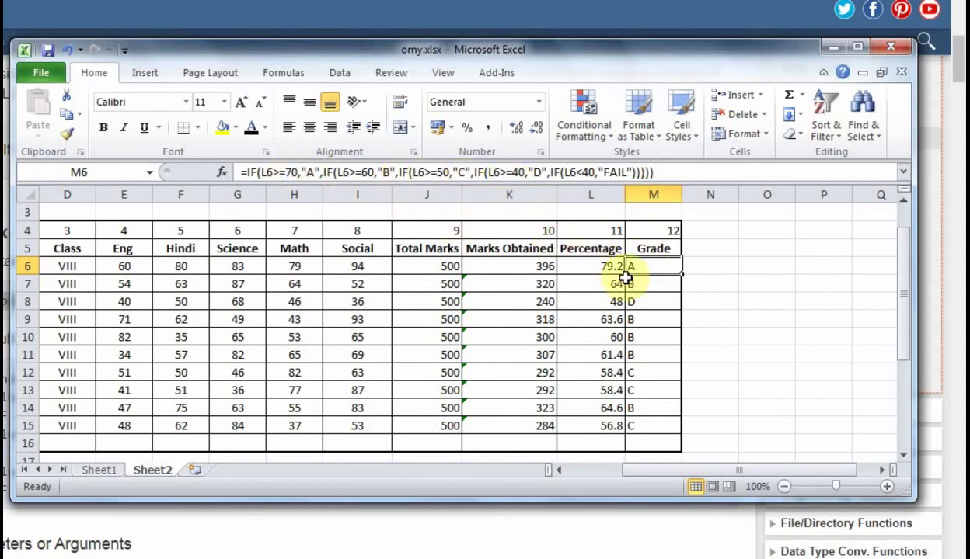
pyautogui.click(903, 299)
pyautogui.moveTo(906, 303)
pyautogui.mouseDown()
pyautogui.moveTo(908, 330)
pyautogui.moveTo(903, 301)
pyautogui.mouseUp()
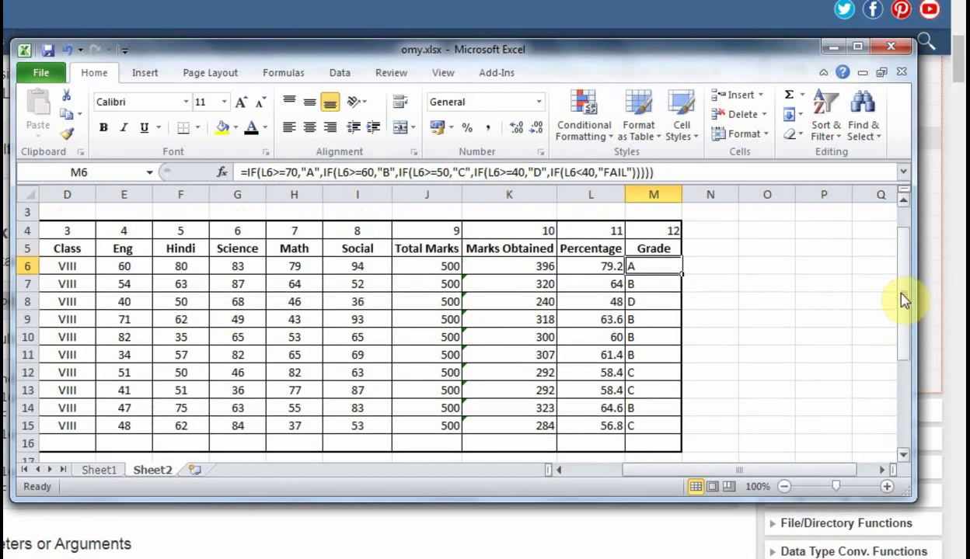
# - Undo the IF syntax line in row 25 and the IFS tip text in row 23 below the marksheet
pyautogui.hotkey('ctrl', 'z')
pyautogui.hotkey('ctrl', 'z')
pyautogui.hotkey('ctrl', 'z')
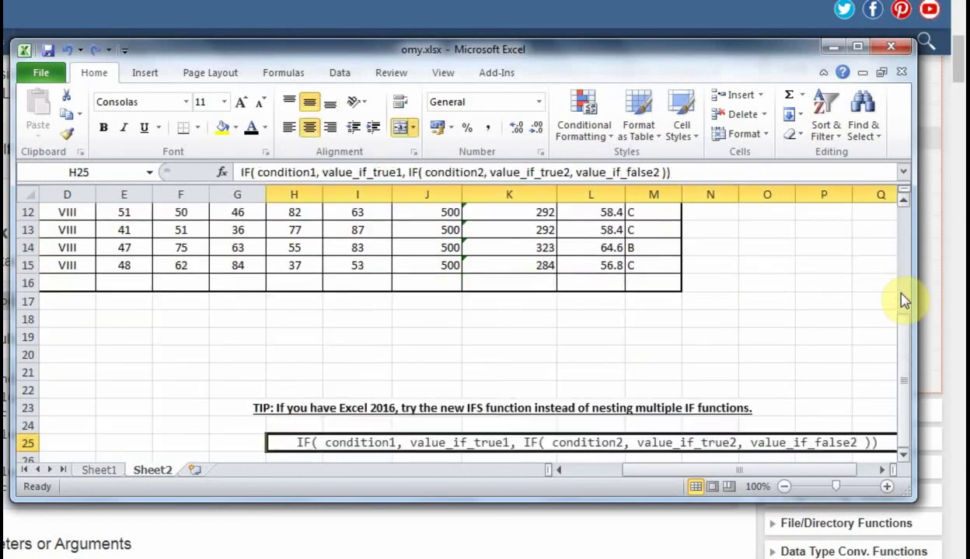
pyautogui.hotkey('ctrl', 'z')
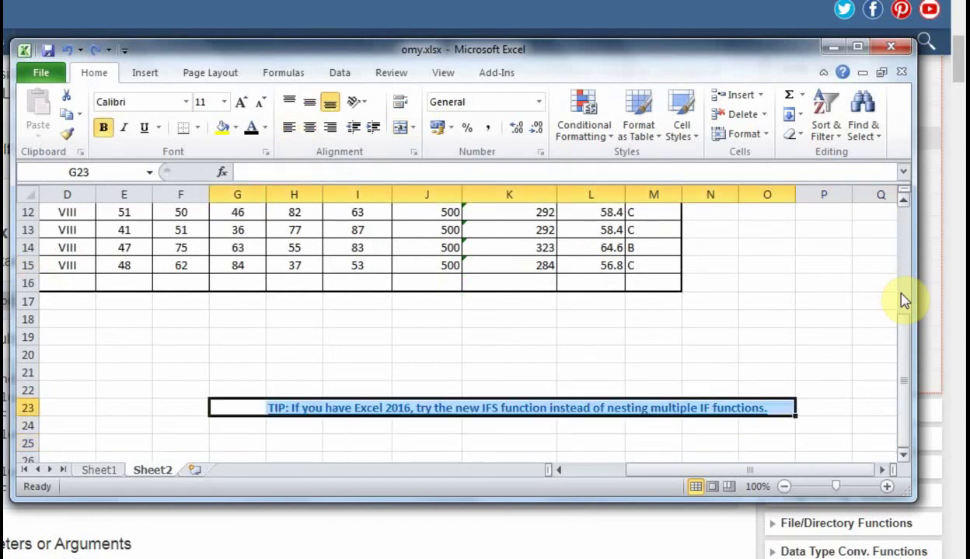
pyautogui.hotkey('ctrl', 'z')
pyautogui.hotkey('ctrl', 'z')
pyautogui.hotkey('ctrl', 'z')
pyautogui.hotkey('ctrl', 'z')
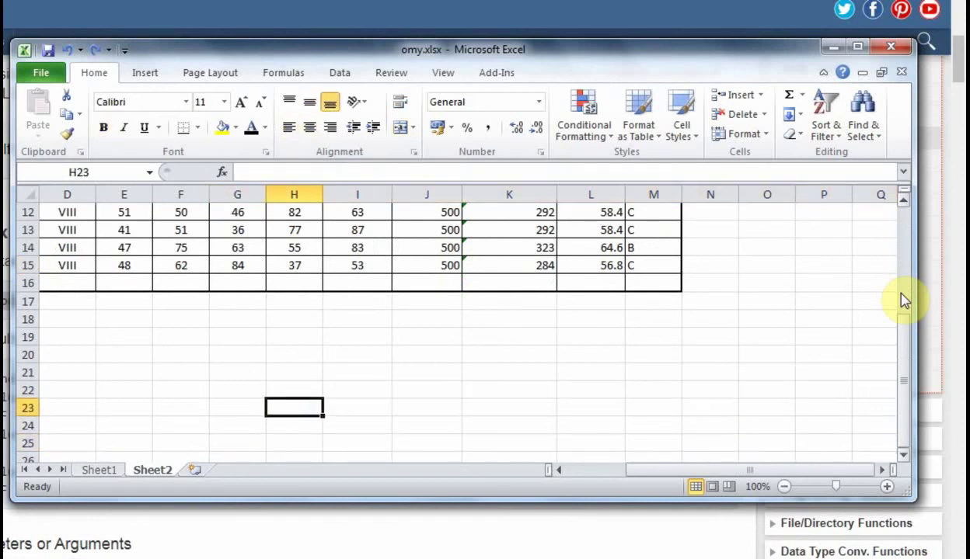
# - Undo the Grade column entries back to an empty M6, including the filled grades and the partial IF formulas
pyautogui.hotkey('ctrl', 'z')
pyautogui.hotkey('ctrl', 'z')
pyautogui.hotkey('ctrl', 'z')
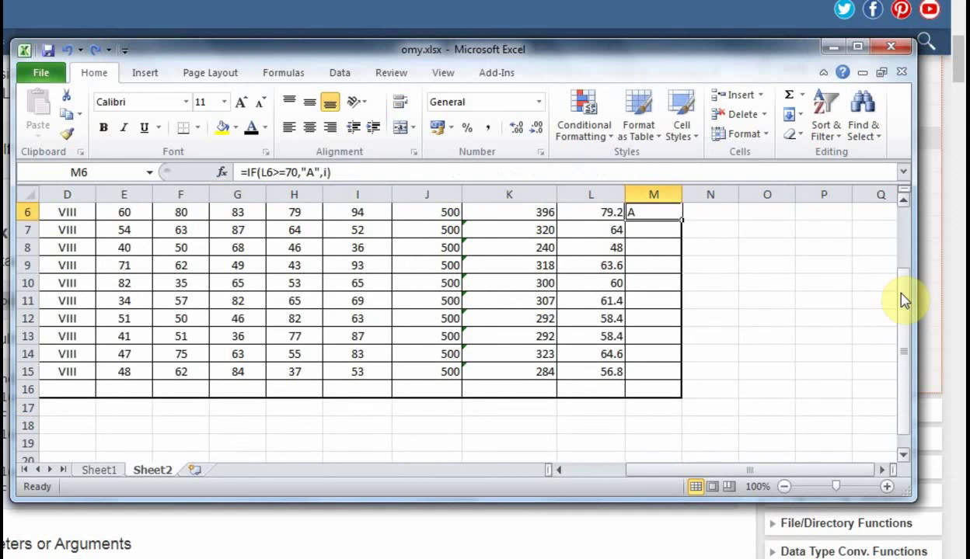
pyautogui.hotkey('ctrl', 'z')
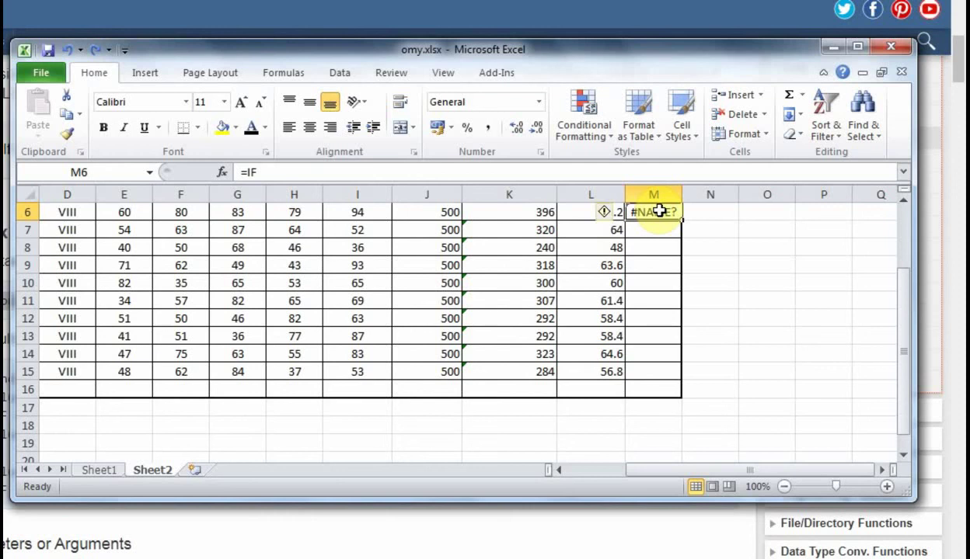
pyautogui.hotkey('ctrl', 'z')
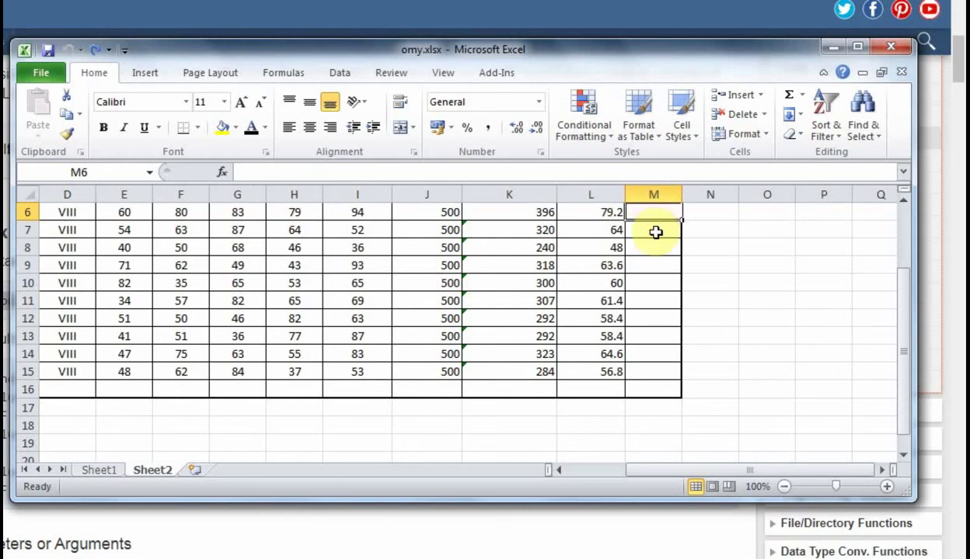
# - Start the first student's Grade formula in M6 with =IF(L6>=70,"A", using the percentage in L6
pyautogui.doubleClick(655, 232)
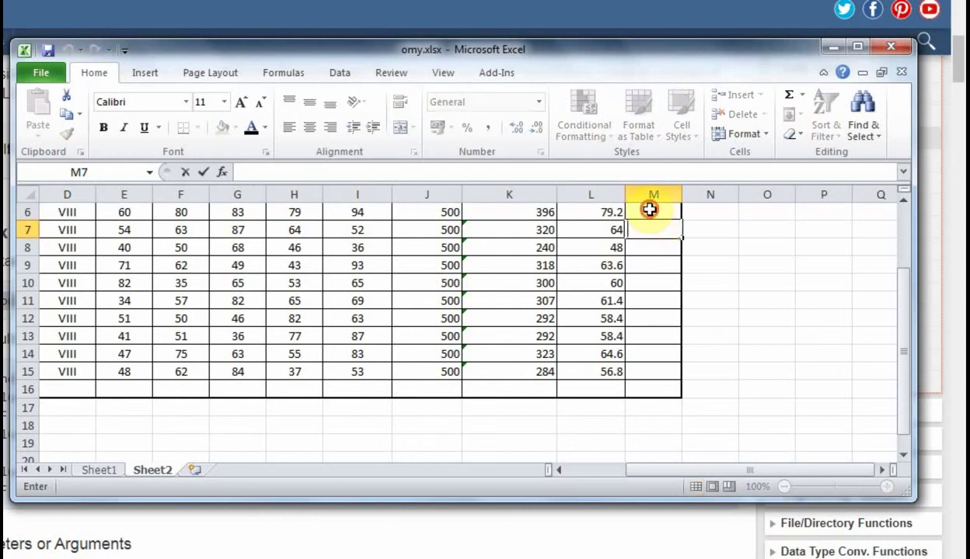
pyautogui.click(650, 209)
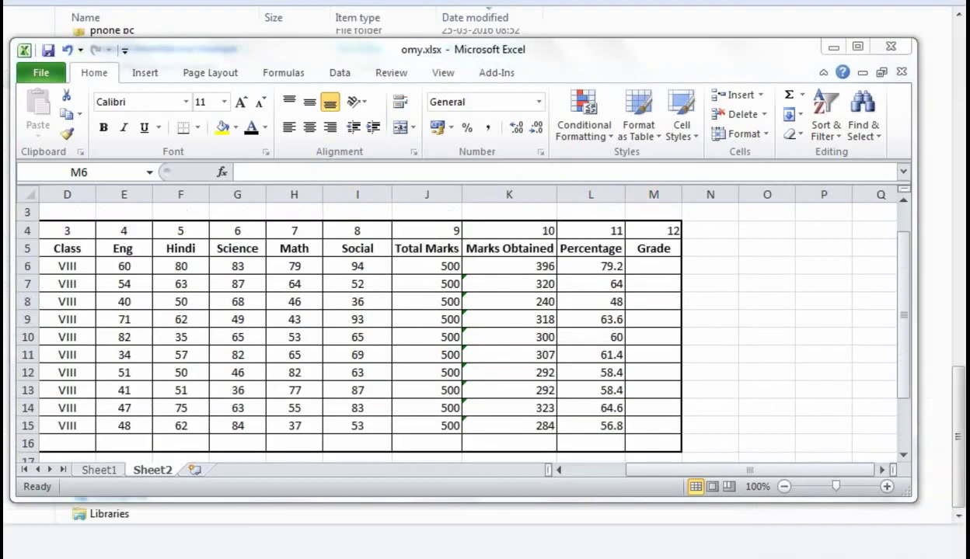
pyautogui.click(660, 264)
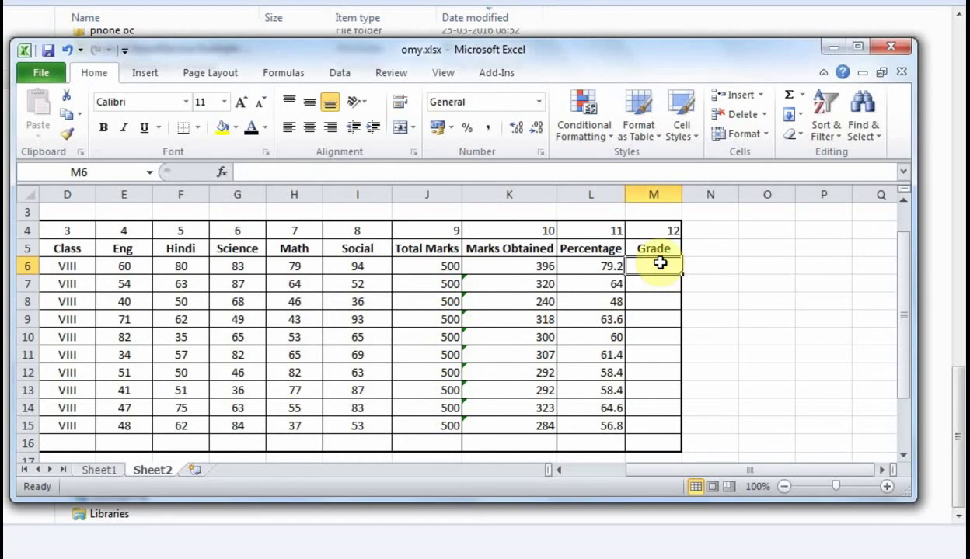
pyautogui.click(254, 173)
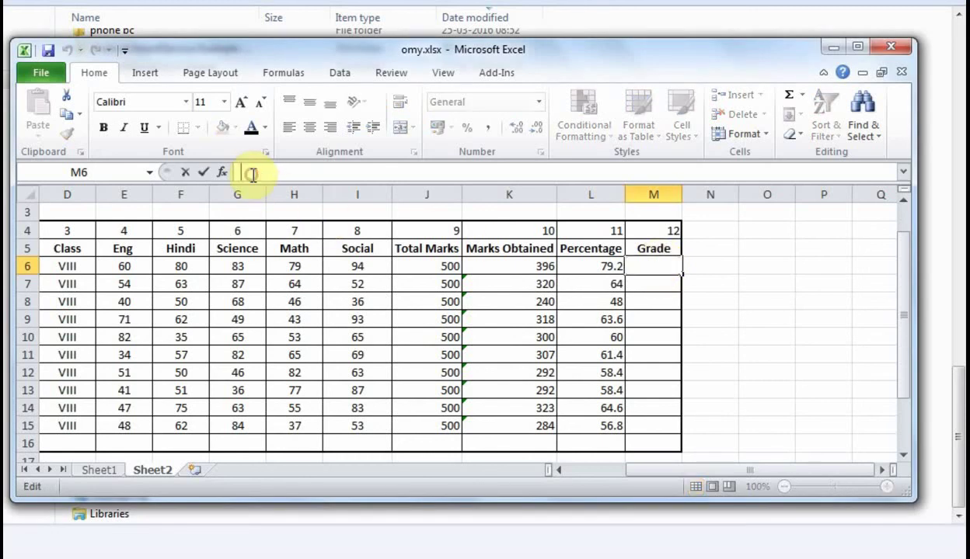
pyautogui.write('=')
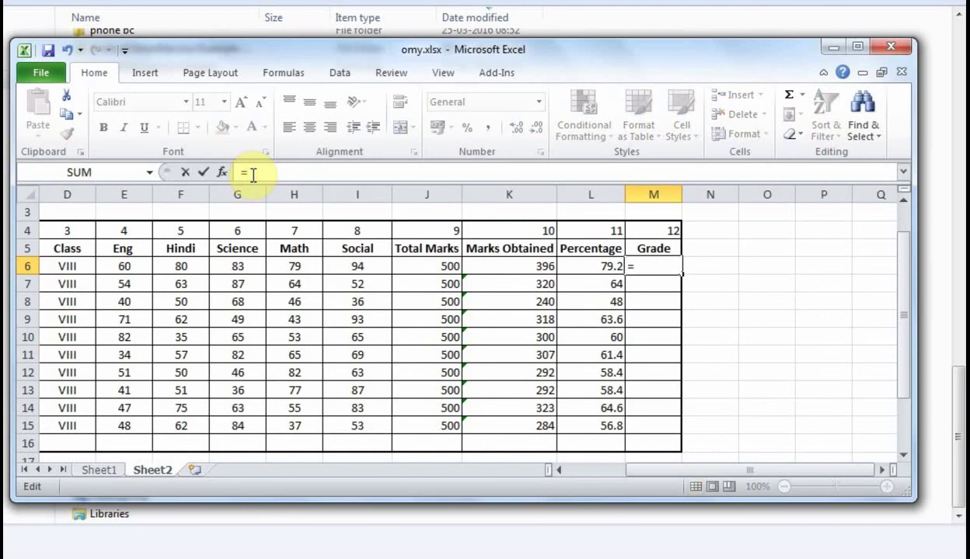
pyautogui.write('IF')
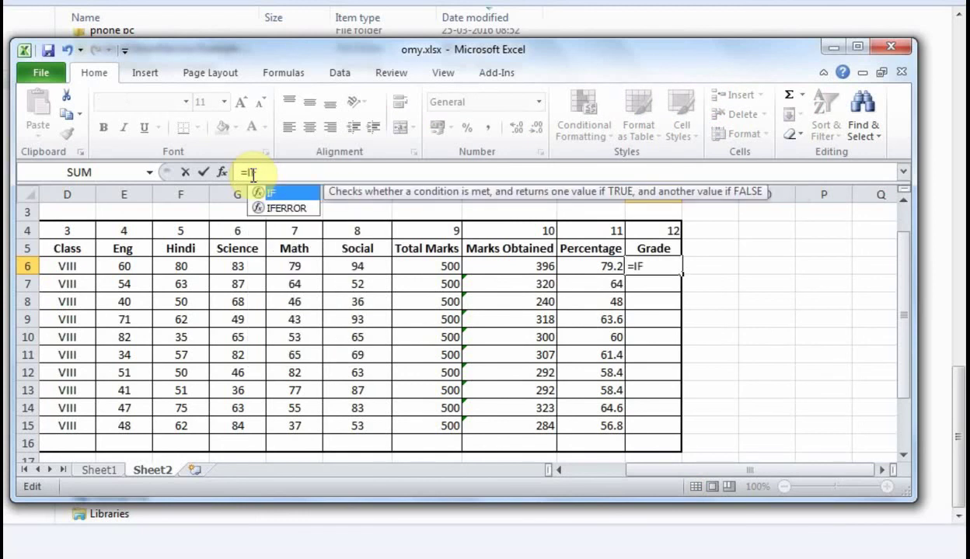
pyautogui.write('(')
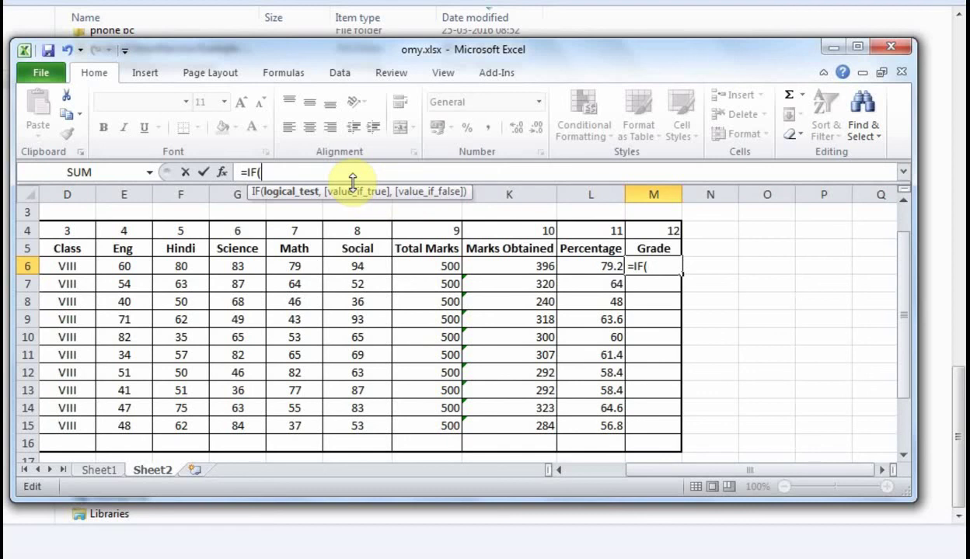
pyautogui.click(607, 266)
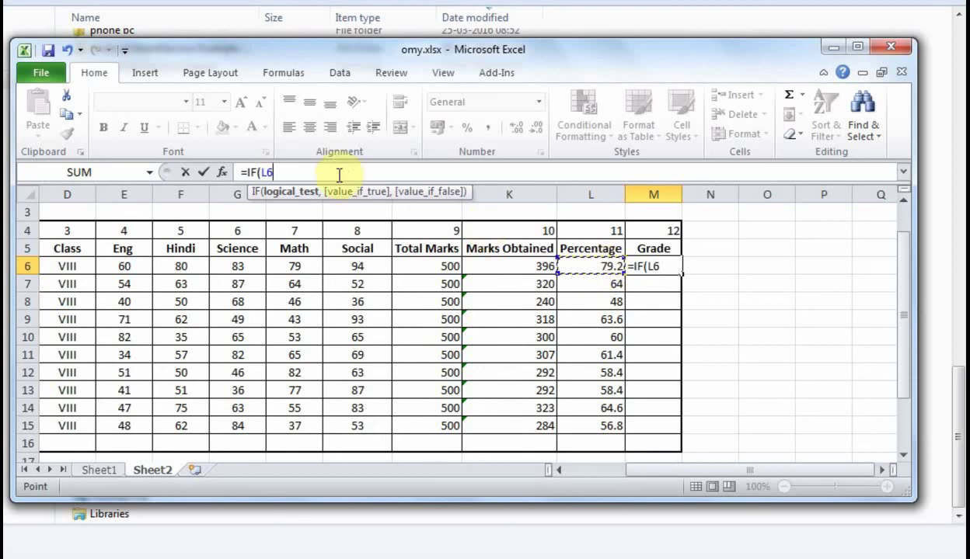
pyautogui.click(311, 173)
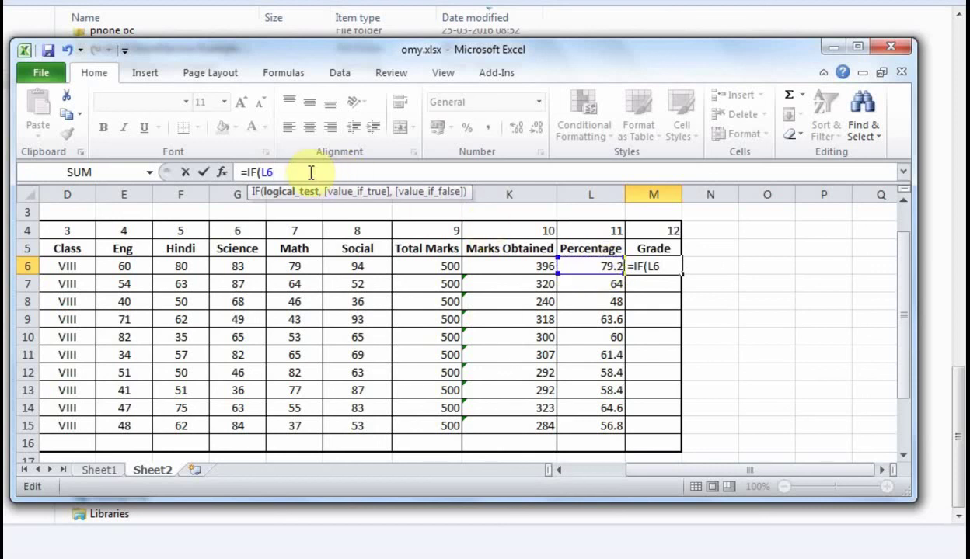
pyautogui.write('>=70')
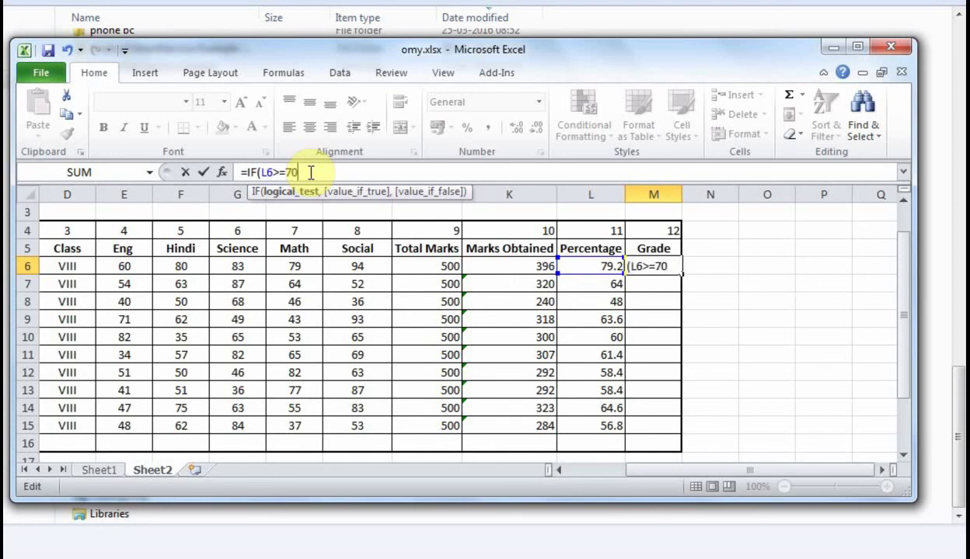
pyautogui.write(',')
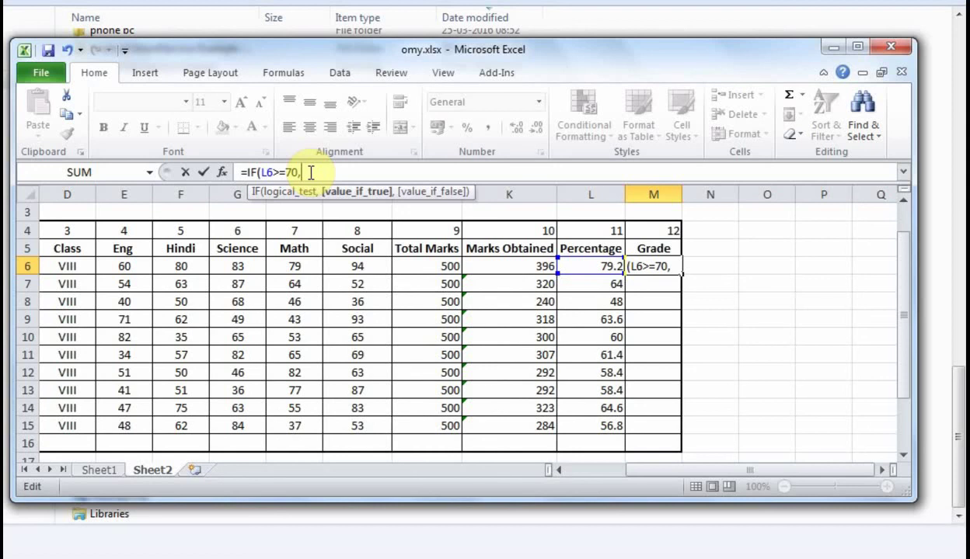
pyautogui.write('"A')
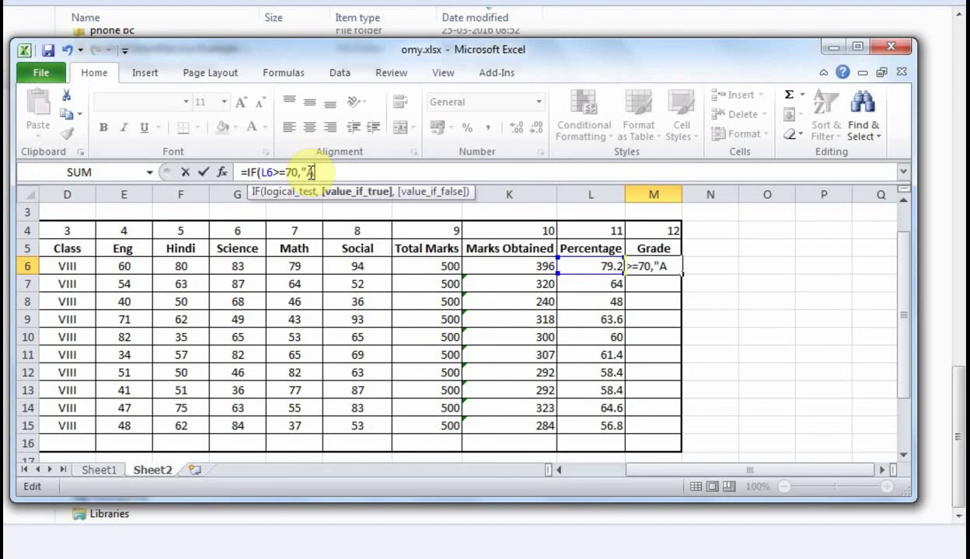
pyautogui.write('",')
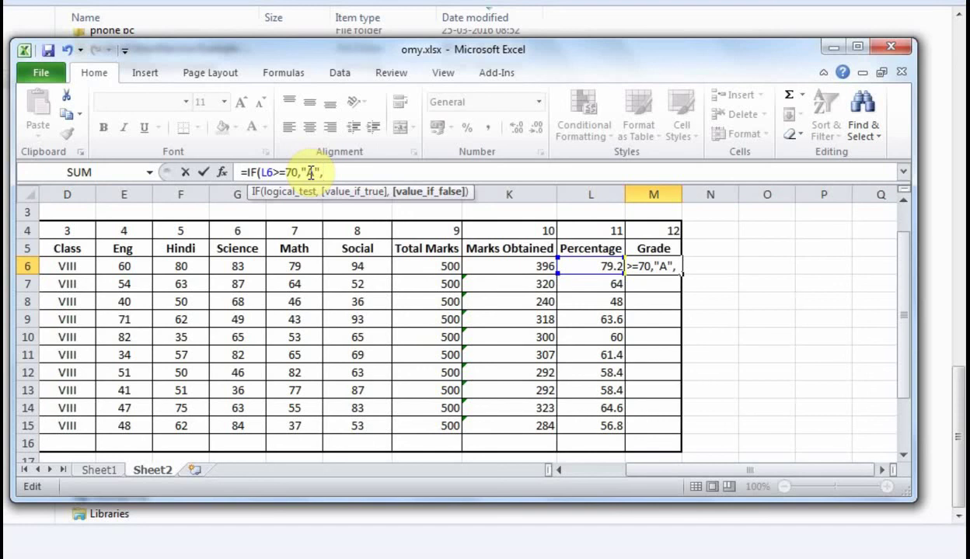
# - Nest a second condition in the M6 formula, IF(L6>=60, that returns "B"
pyautogui.write('IF')
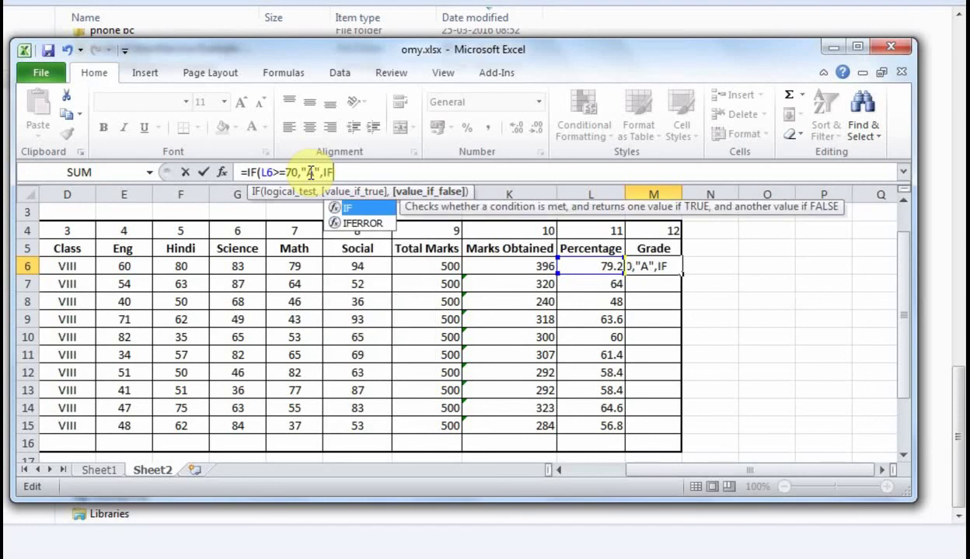
pyautogui.write('(')
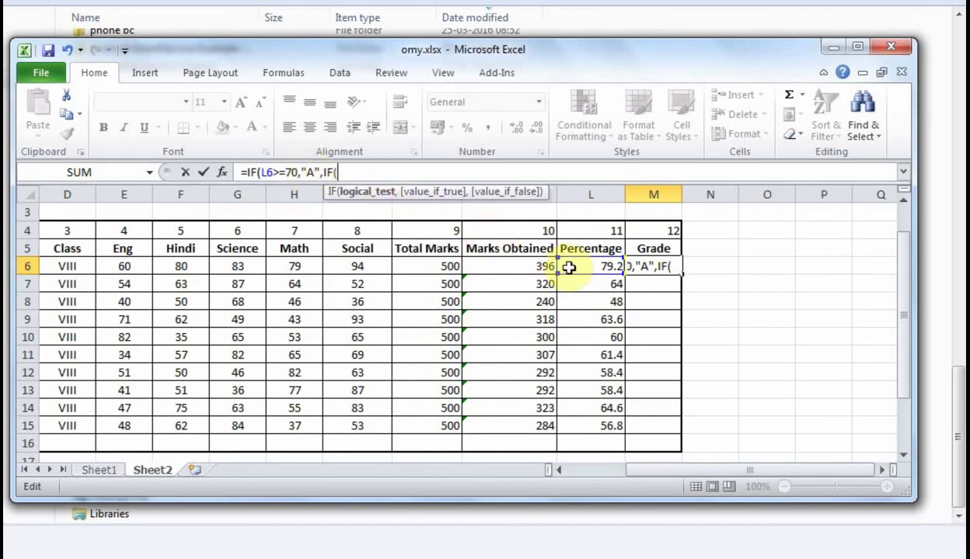
pyautogui.click(580, 268)
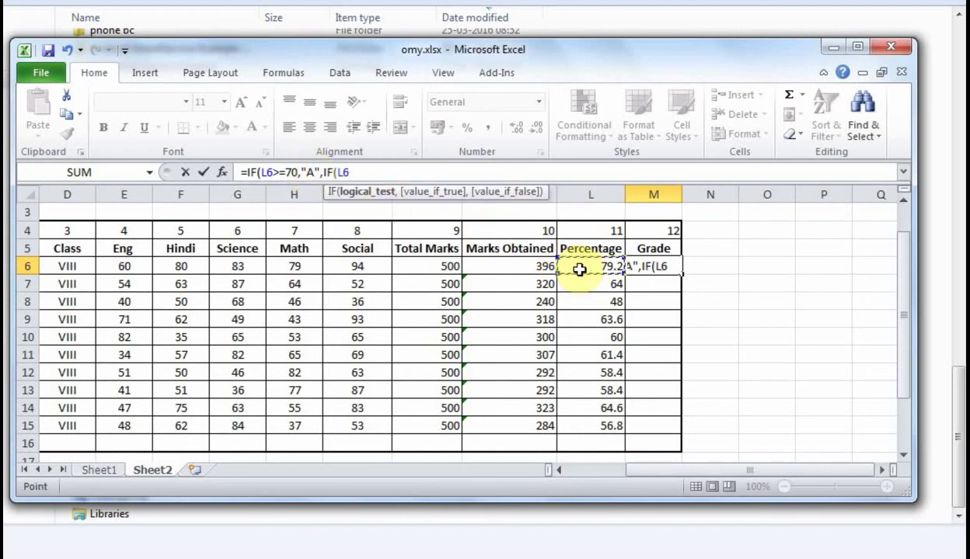
pyautogui.write('>=')
pyautogui.write('60')
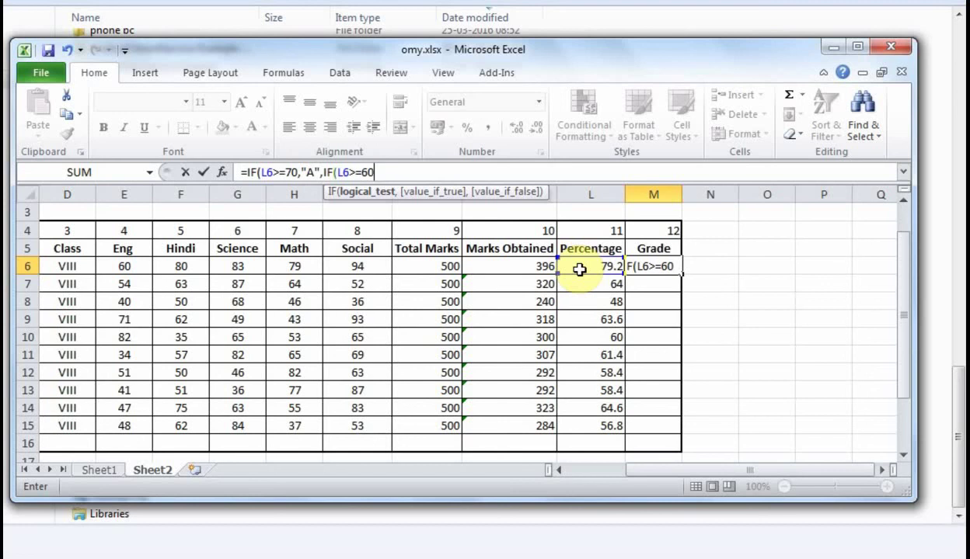
pyautogui.write(',')
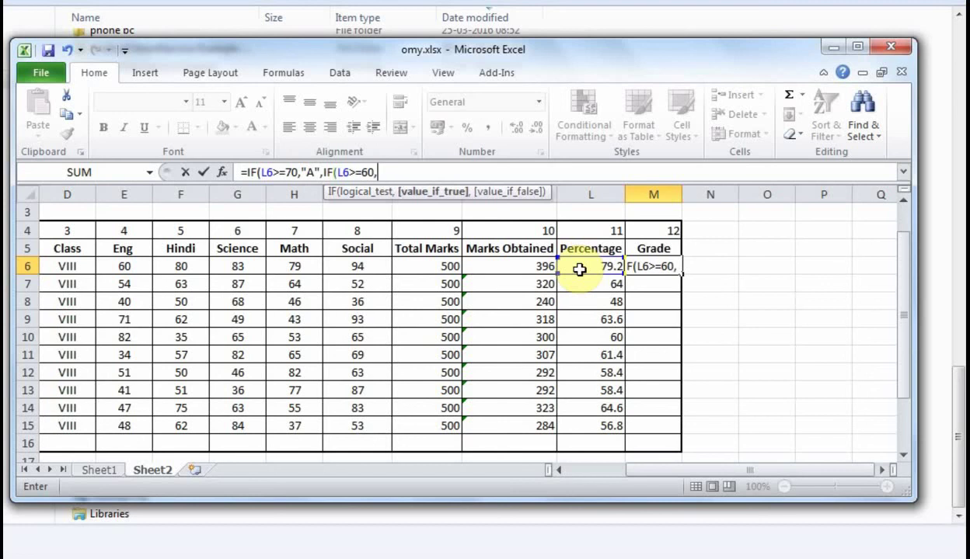
pyautogui.write('"')
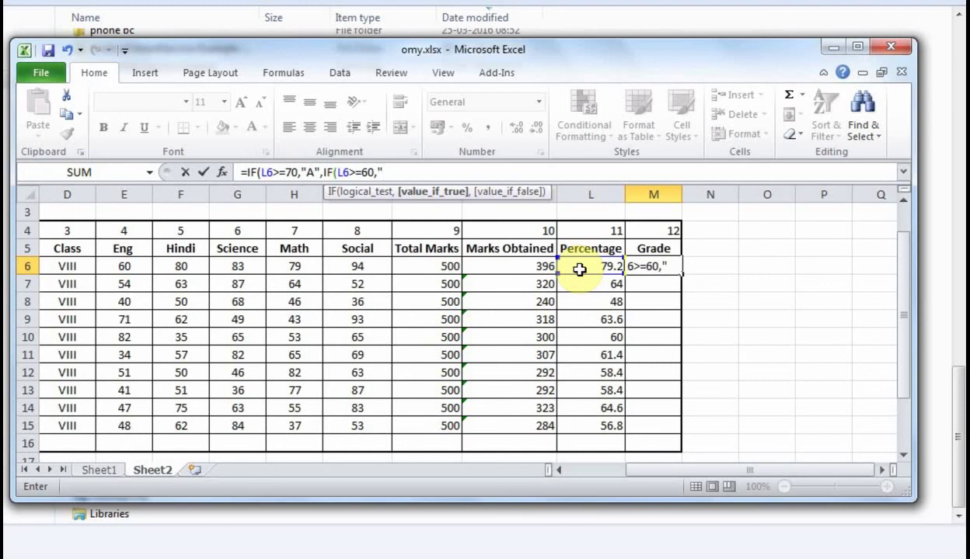
pyautogui.write('B')
# - Extend the M6 grade formula with the nested conditions IF(L6>50,"C", and IF(L6>40,"D",
pyautogui.write('",IF(L6>50,"C",IF(L6>40,')
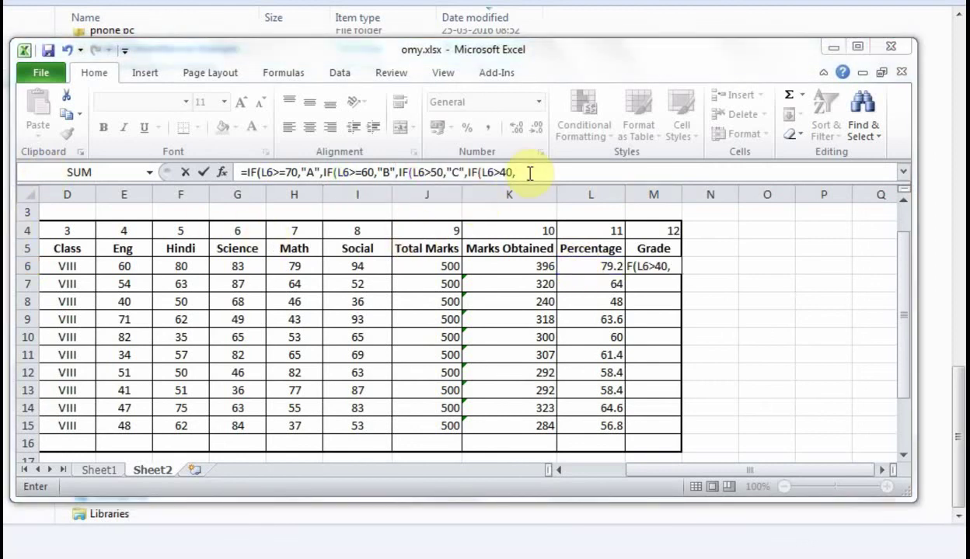
pyautogui.click(529, 172)
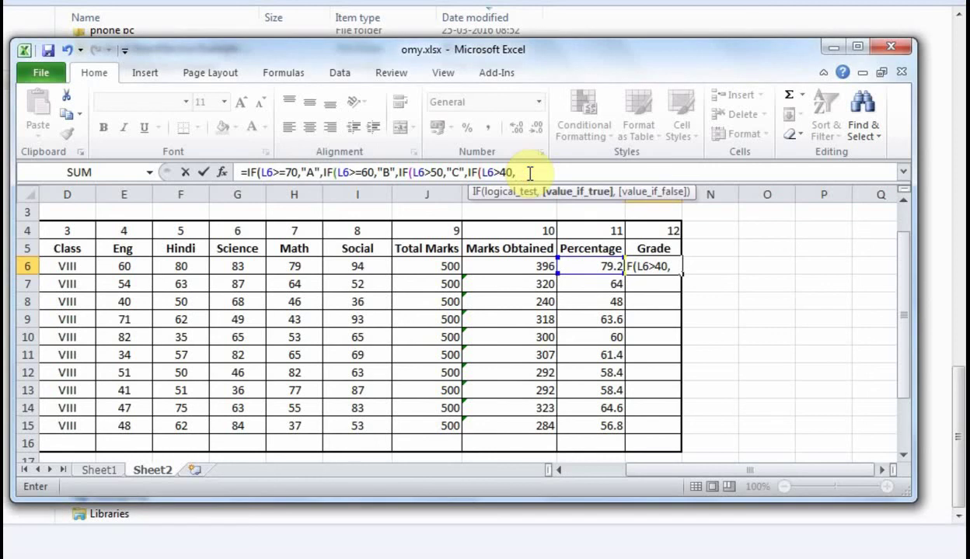
pyautogui.write('"D",')
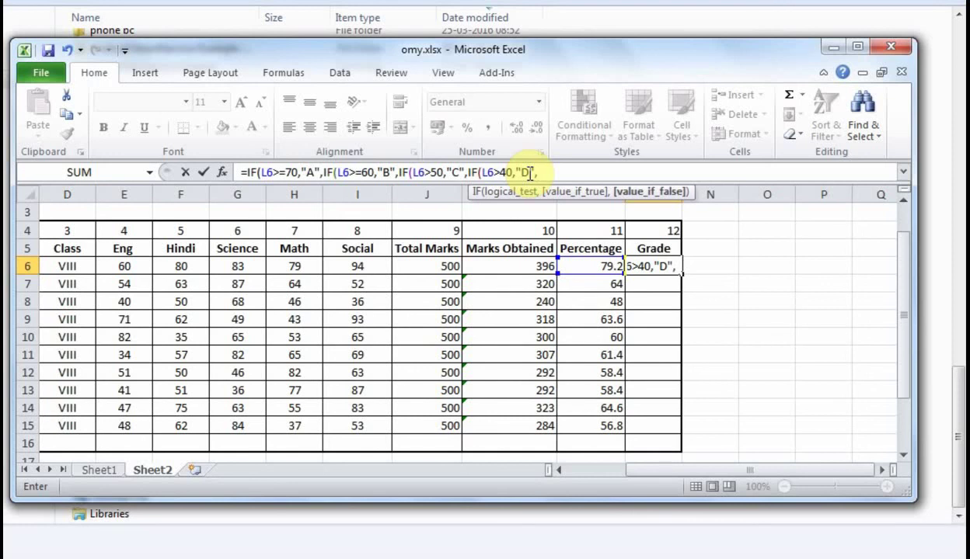
# - Nest the last condition in the M6 grade formula, IF(L6<40,"FAIL", for percentages below 40
pyautogui.write('I')
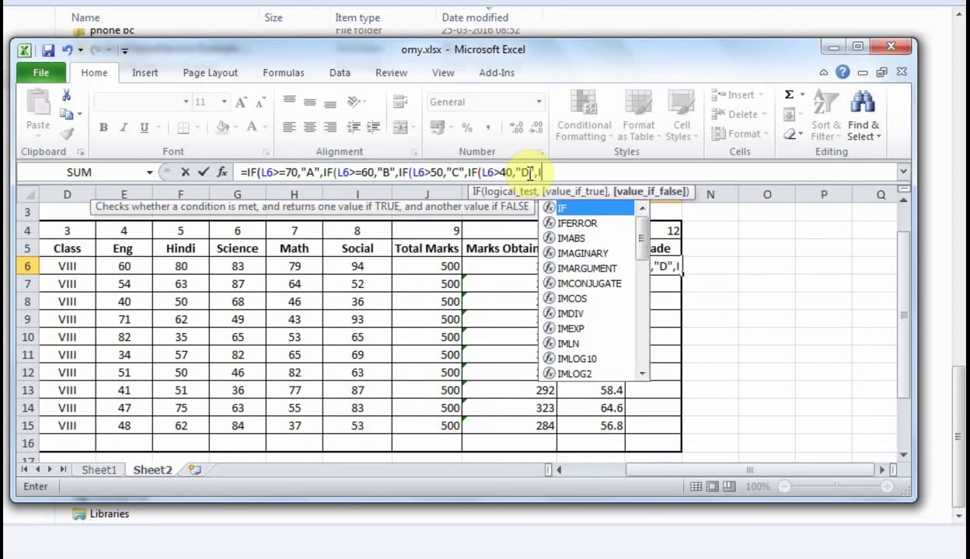
pyautogui.write('F')
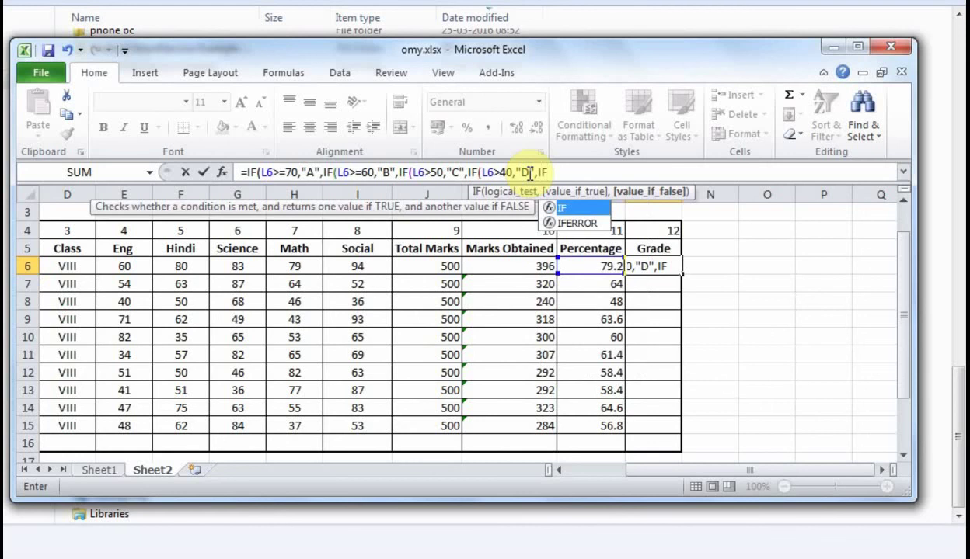
pyautogui.write('(')
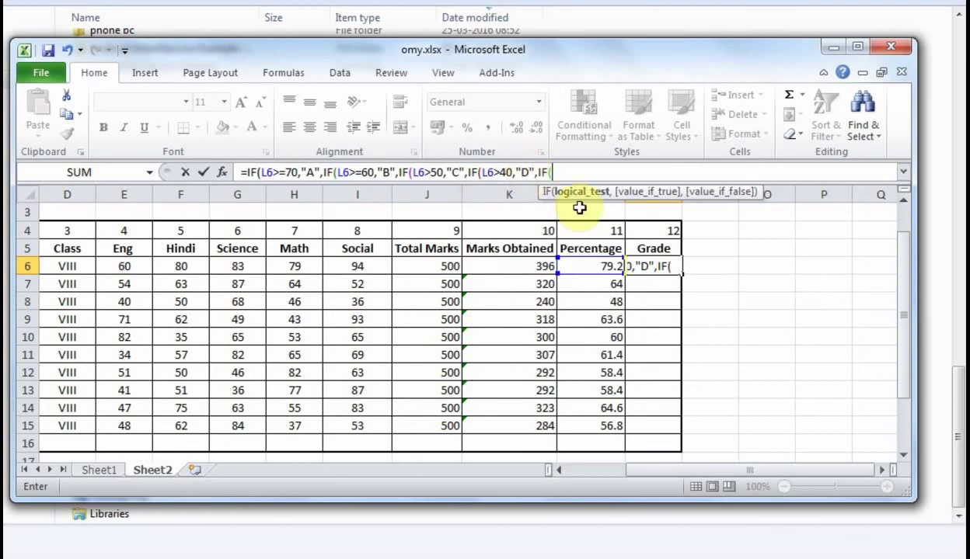
pyautogui.click(606, 264)
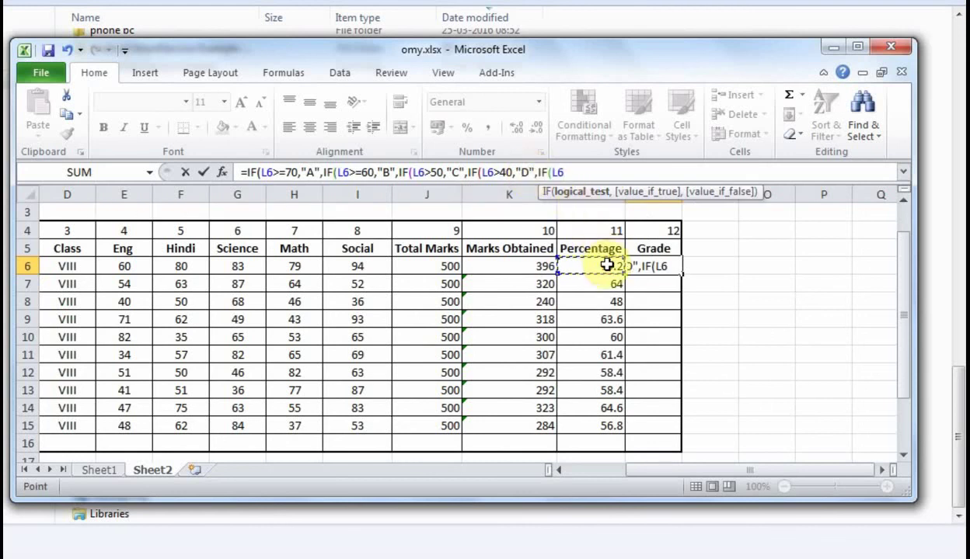
pyautogui.write('<40')
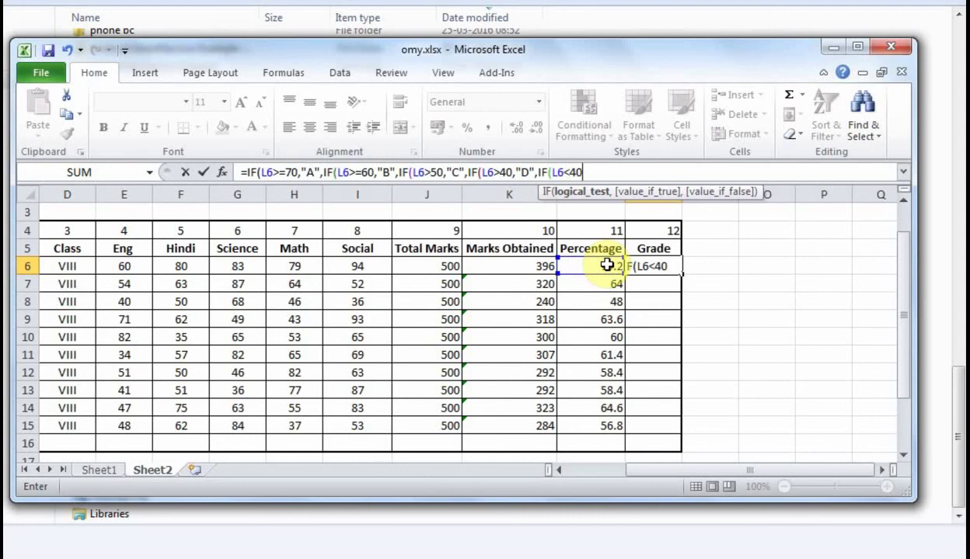
pyautogui.write(',""')
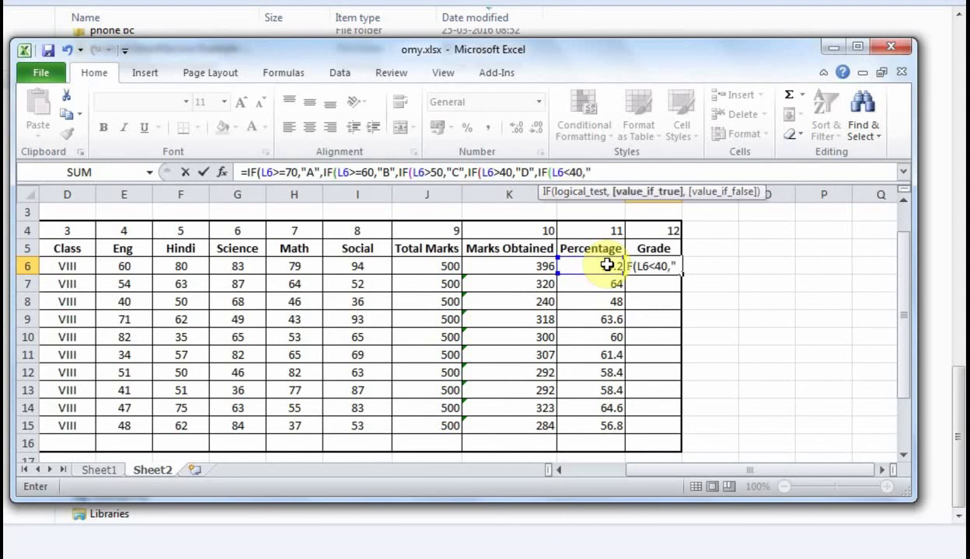
pyautogui.press('BackSpace')
pyautogui.write('FAIL')
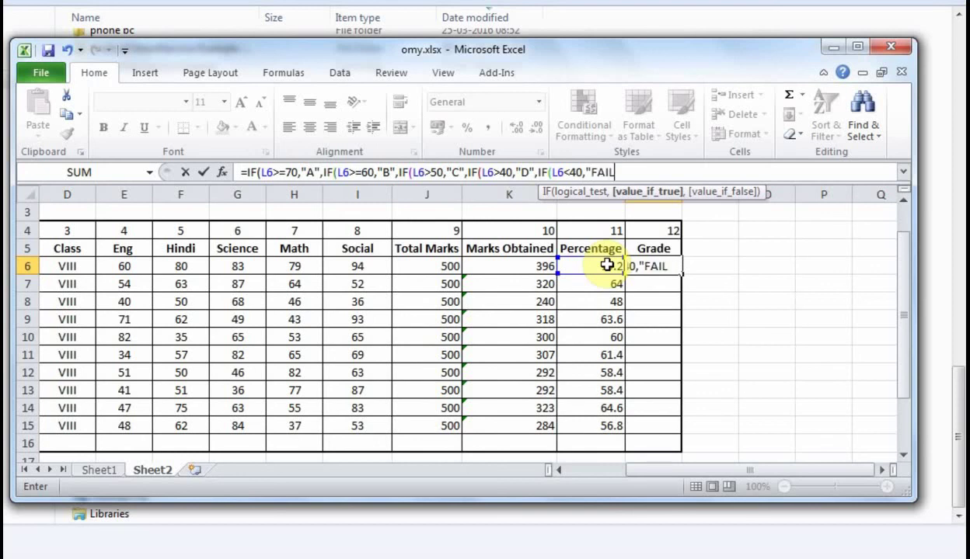
pyautogui.write('"')
# - Close all five nested IFs with ))))) at the end of the M6 formula and enter it
pyautogui.click(643, 178)
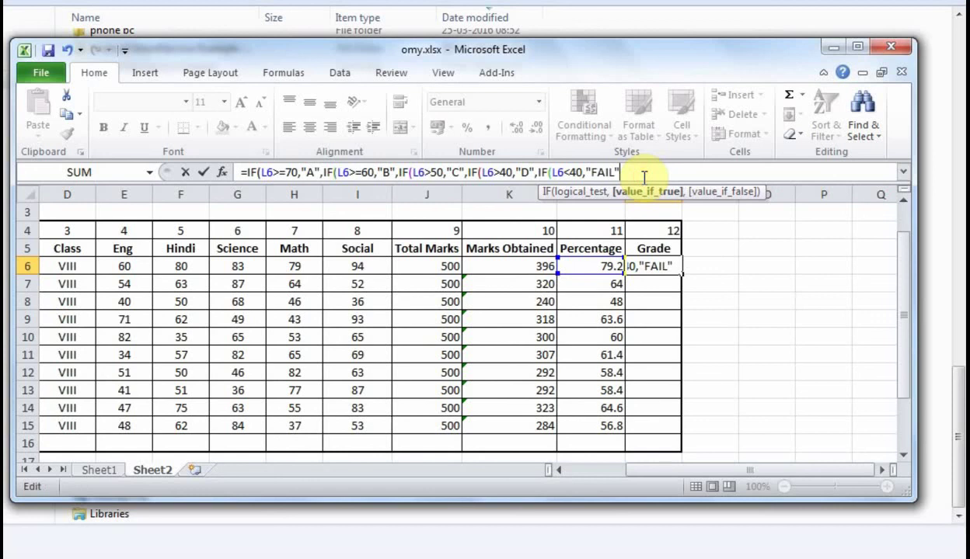
pyautogui.write(')')
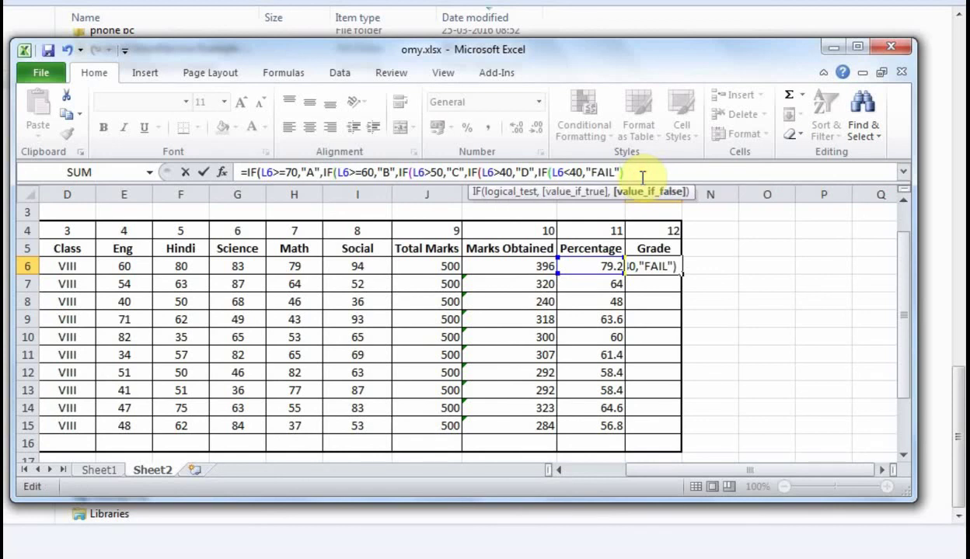
pyautogui.click(647, 266)
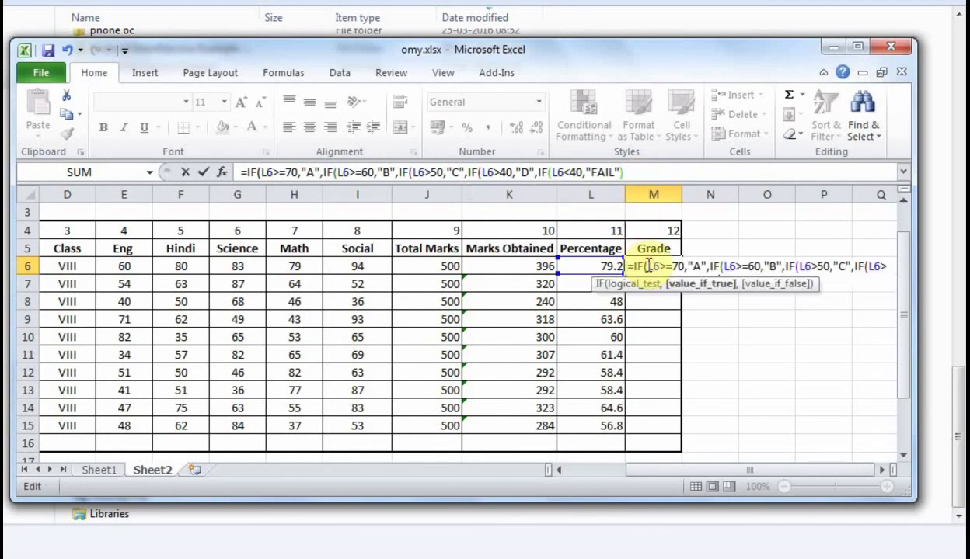
pyautogui.click(635, 173)
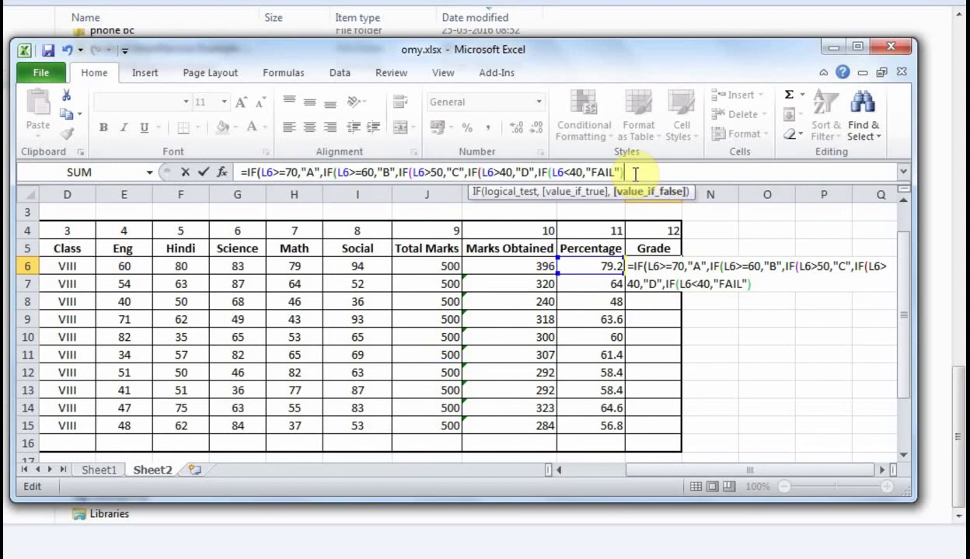
pyautogui.write('))')
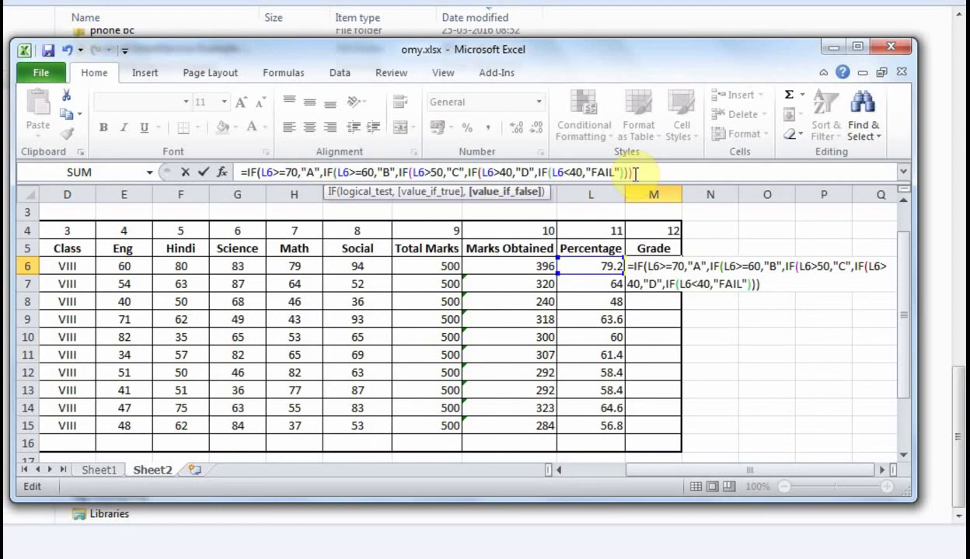
pyautogui.write('))')
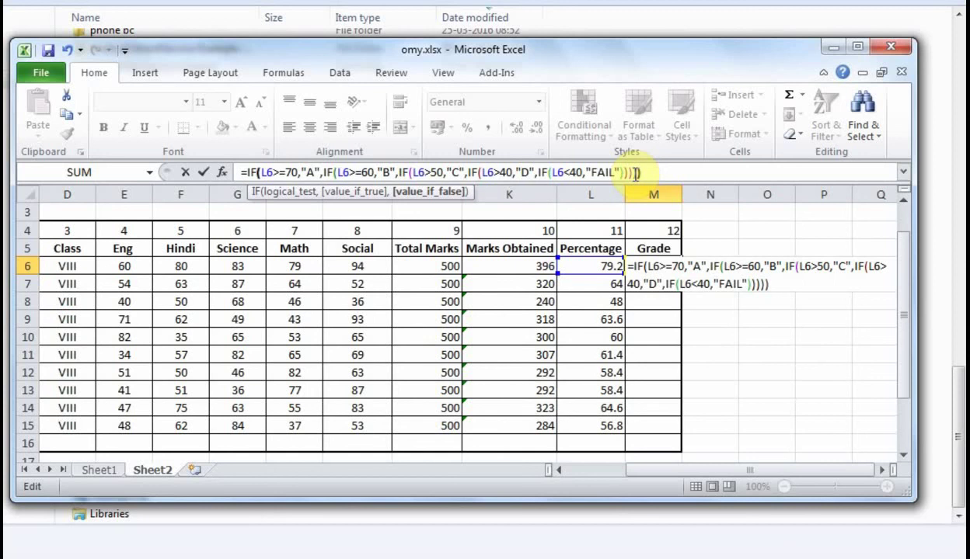
pyautogui.press('Return')
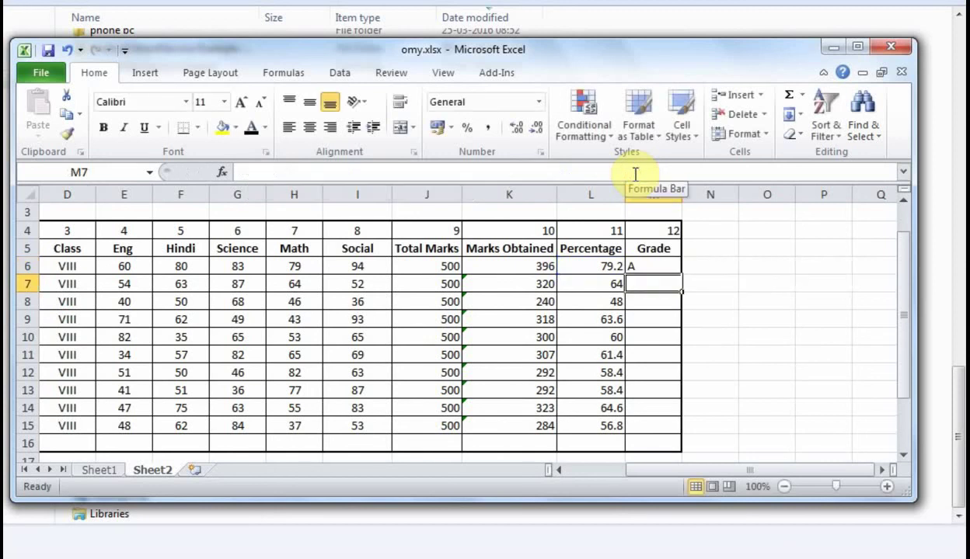
# - Fill the grade formula from M6 down to M15 for the remaining students
pyautogui.click(658, 269)
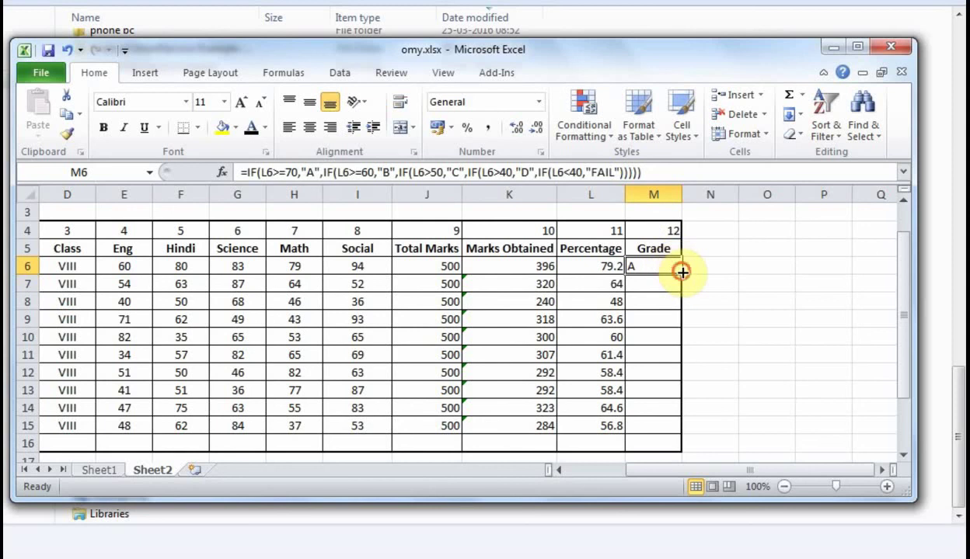
pyautogui.moveTo(683, 273); pyautogui.dragTo(675, 427)
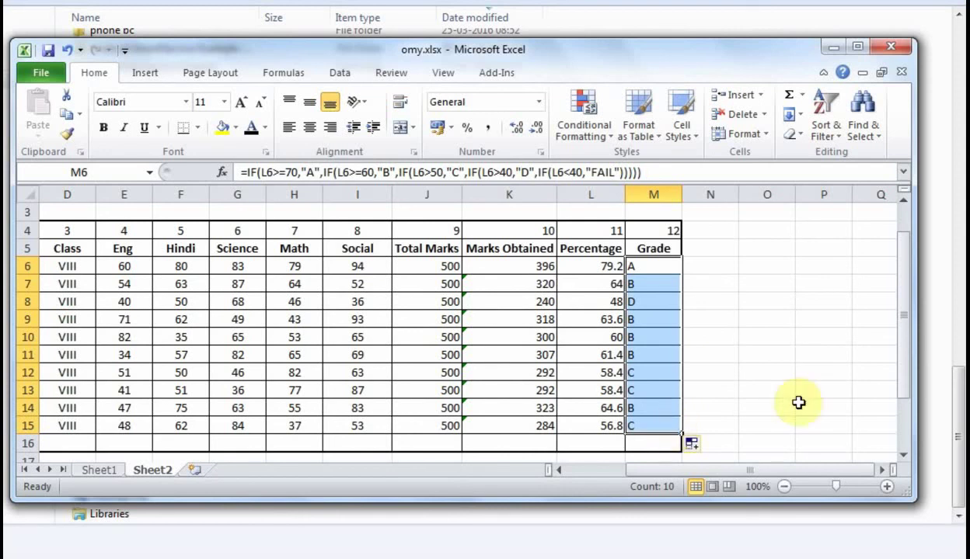
pyautogui.moveTo(906, 307)
pyautogui.mouseDown()
pyautogui.moveTo(905, 331)
pyautogui.moveTo(903, 316)
pyautogui.mouseUp()
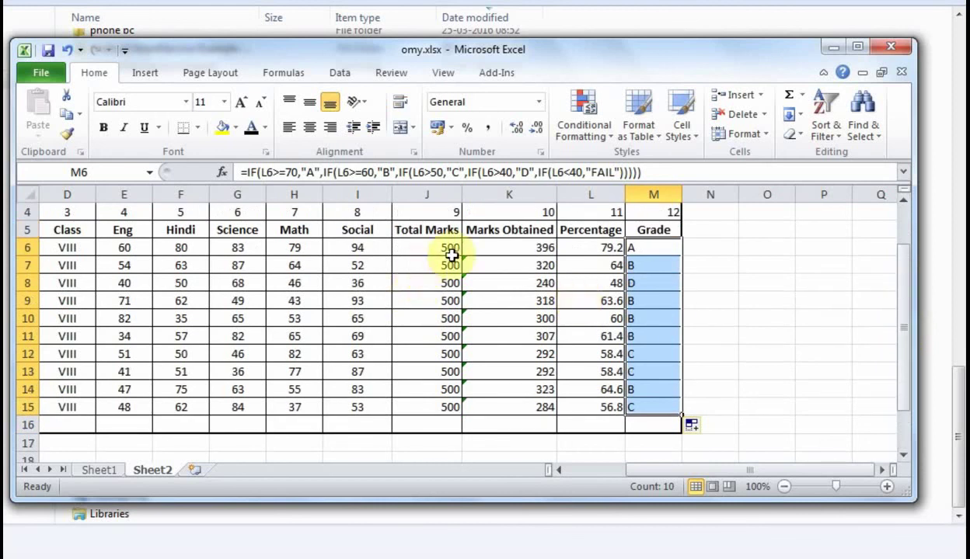